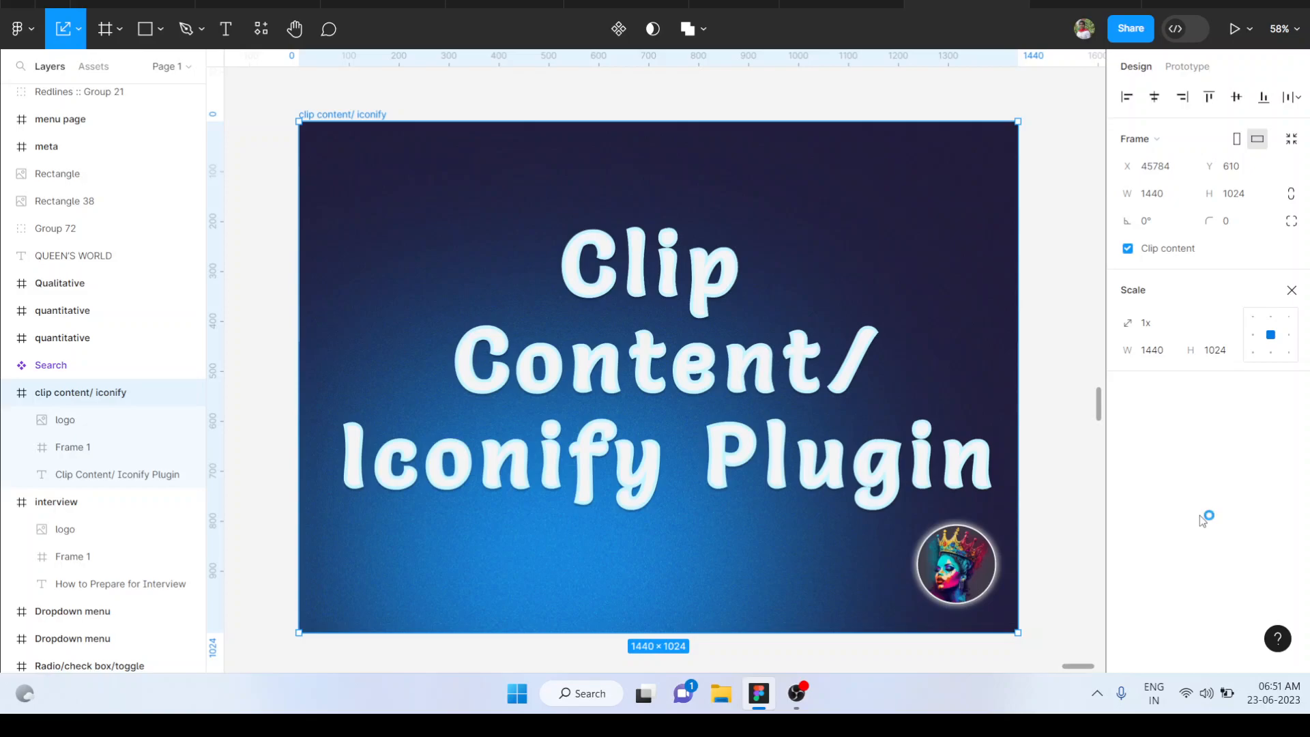
Add an iPhone 14 Pro Max frame on the empty canvas beside the "clip content/ iconify" frame
scroll(959, 458, down, 4)
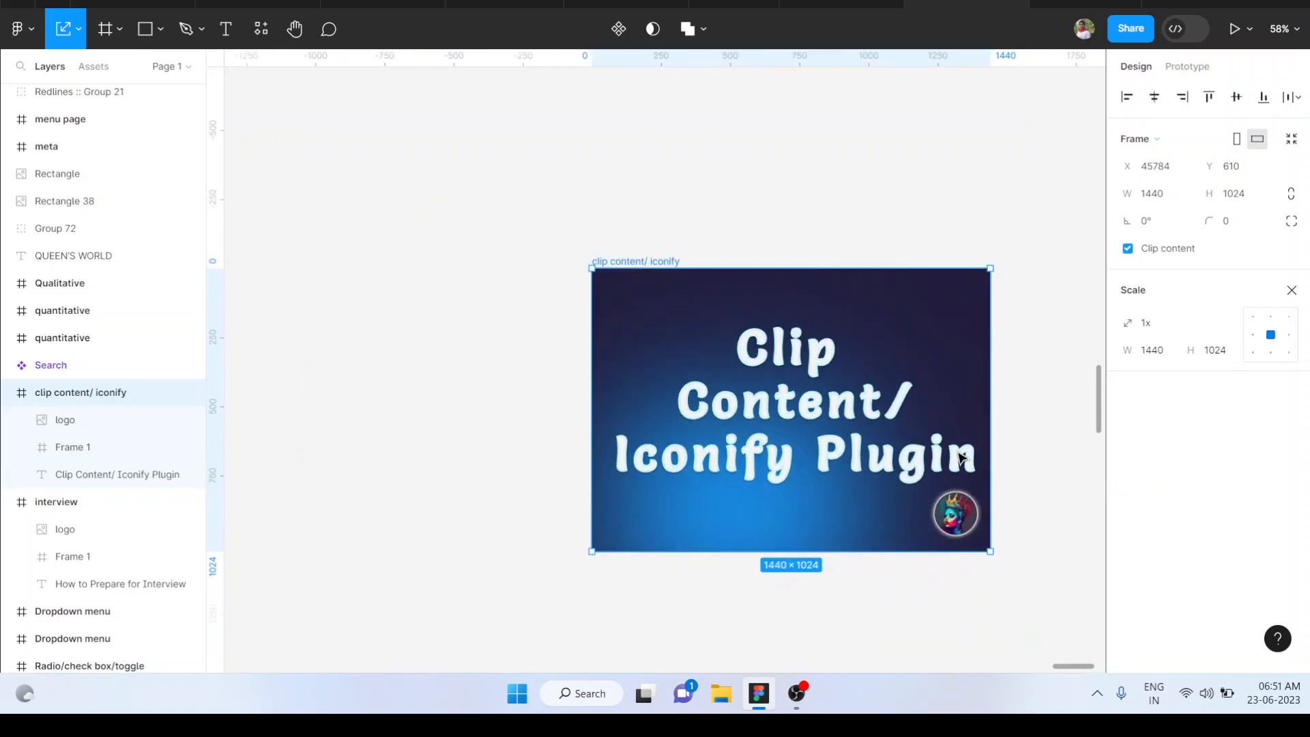
scroll(962, 458, right, 2)
scroll(959, 457, right, 2)
click(942, 393)
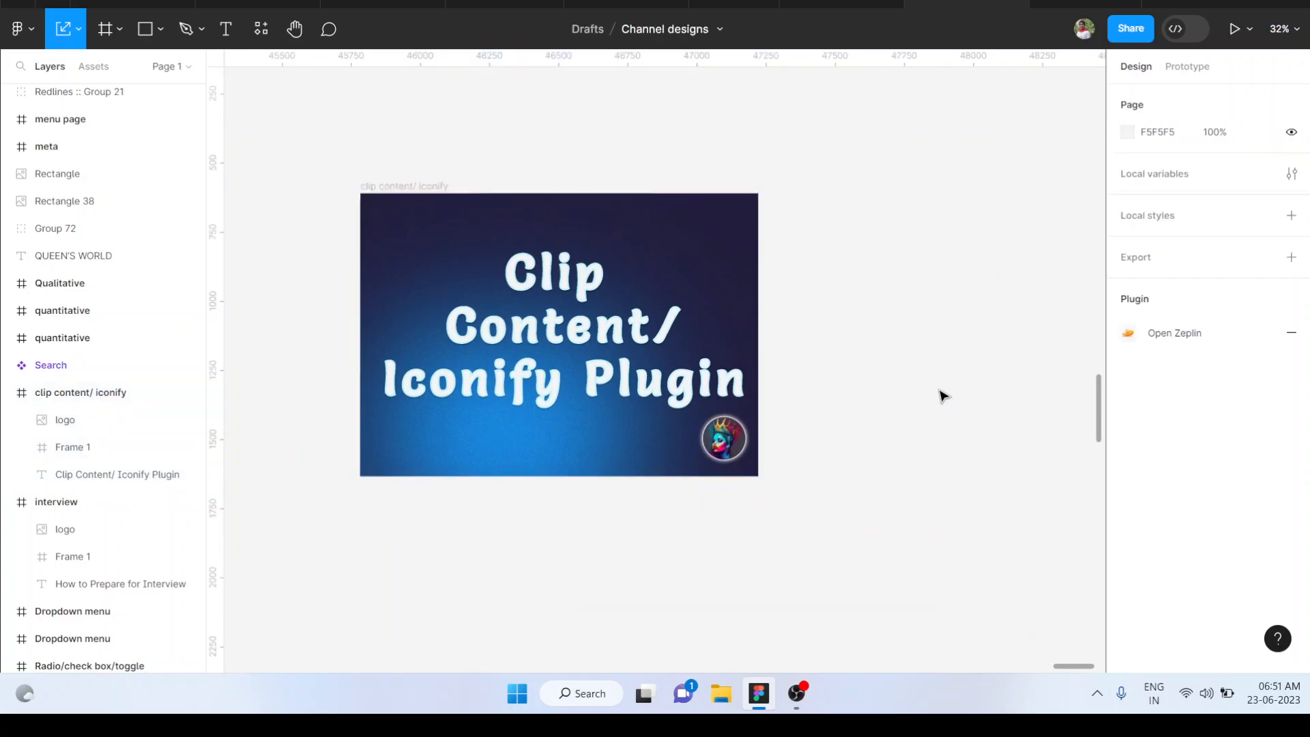
scroll(942, 395, down, 1)
key(f)
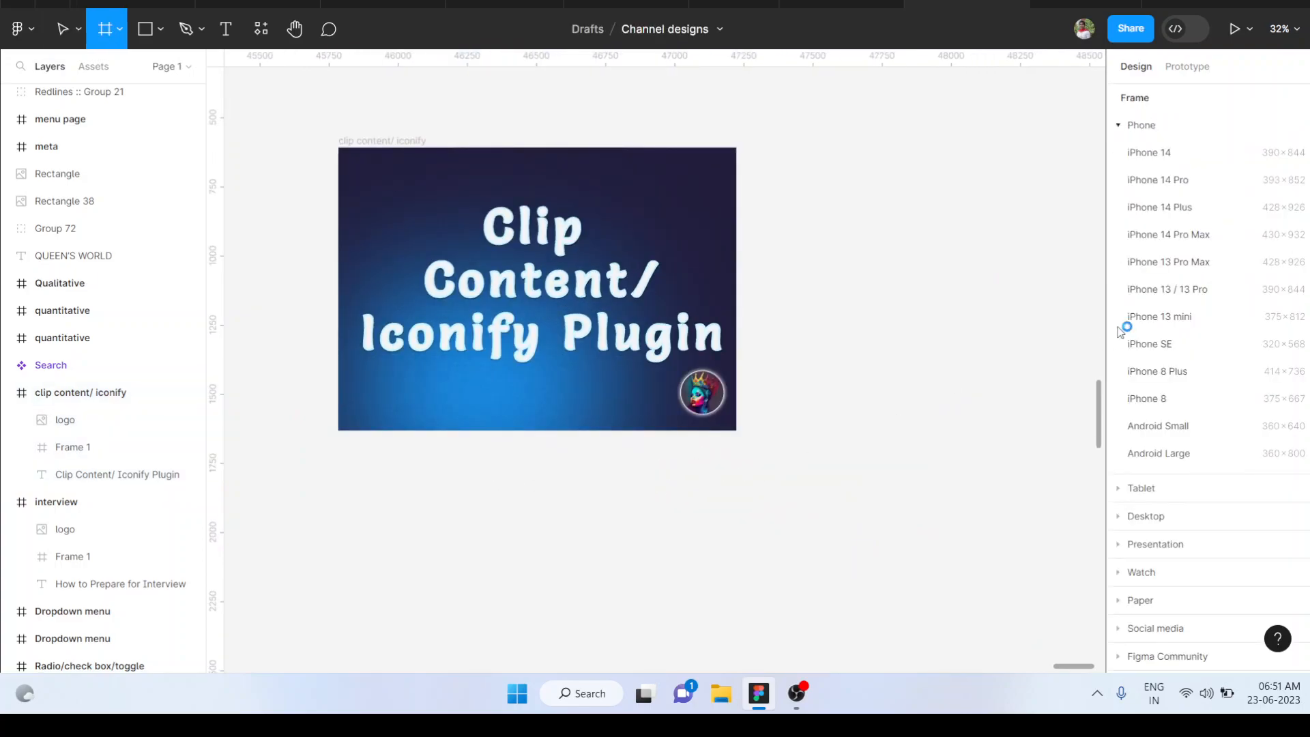
click(1151, 239)
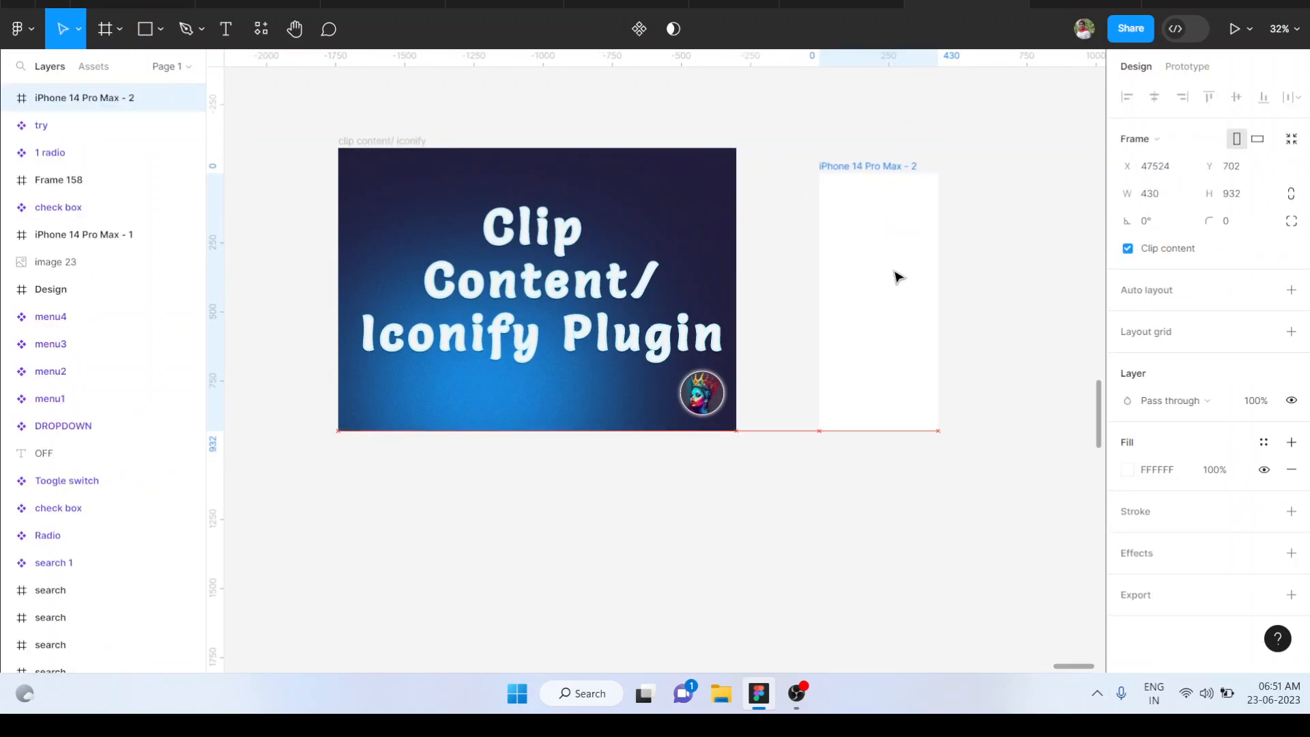
Draw a rectangle about 375 × 320 near the top of the iPhone frame
scroll(894, 283, up, 3)
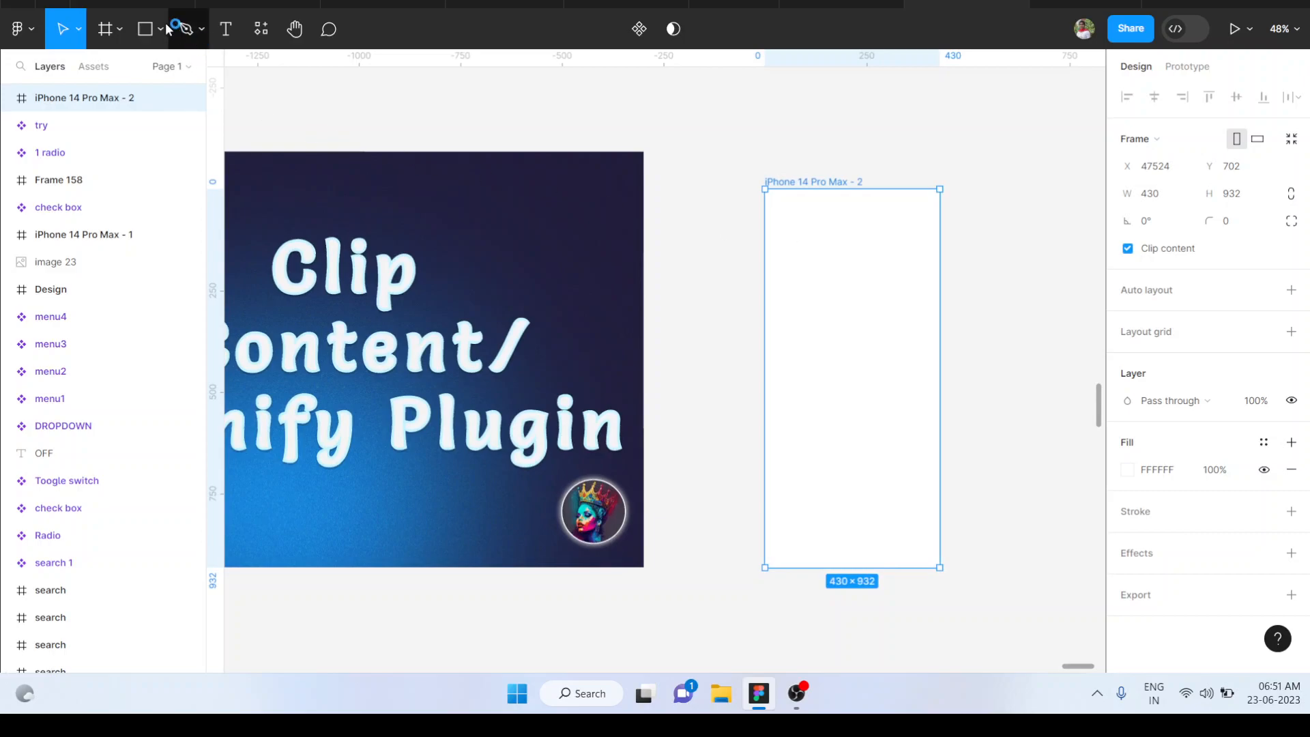
click(145, 27)
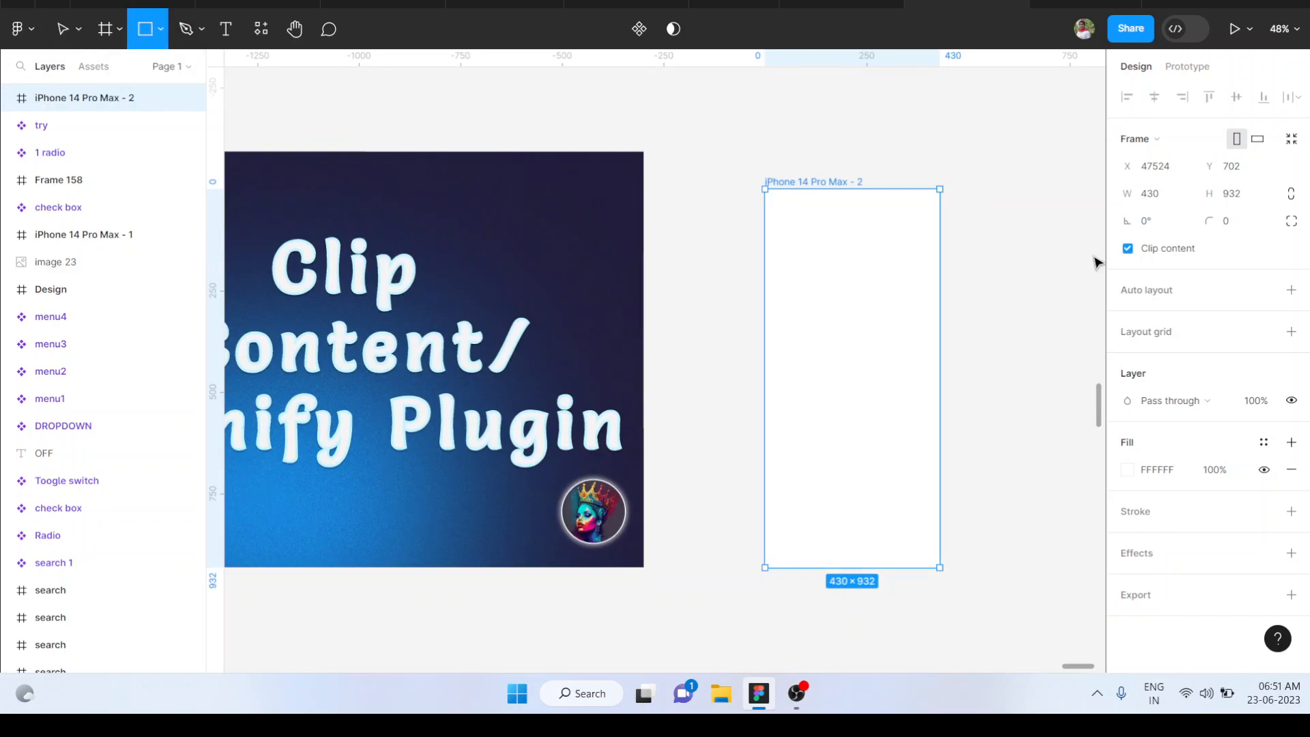
mouse_move(777, 219)
mouse_down()
mouse_move(920, 310)
mouse_move(931, 350)
mouse_up()
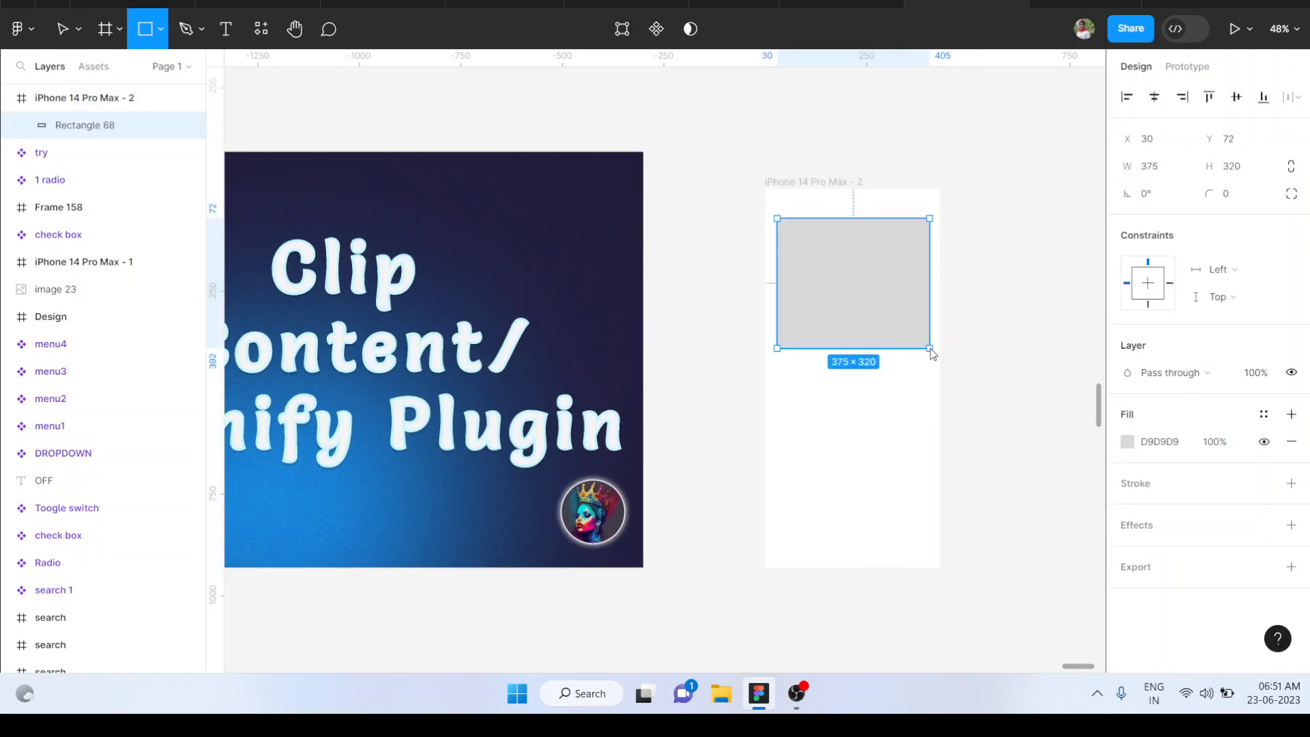
Copy the rectangle below itself, reduce the copy's height to 70, and repeat this bar down to the frame's lower edge
drag(883, 293, 881, 418)
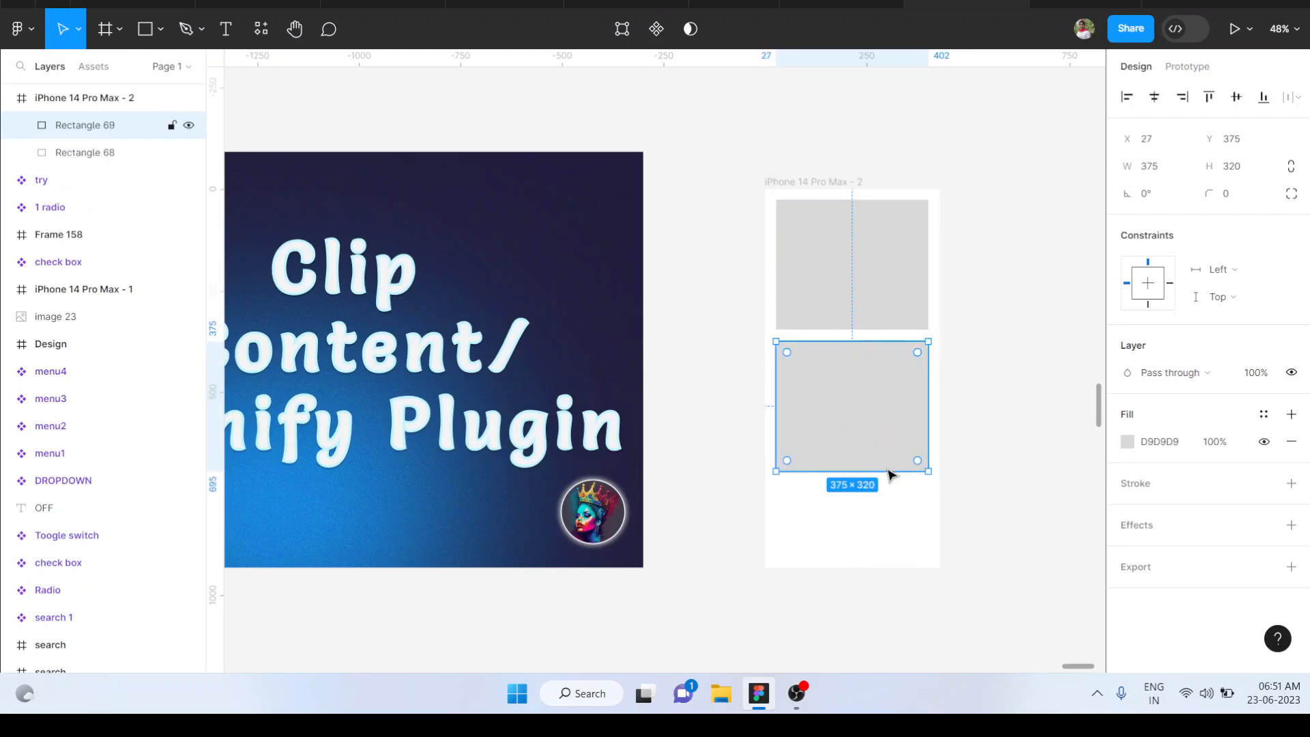
drag(883, 471, 886, 514)
shift+click(868, 369)
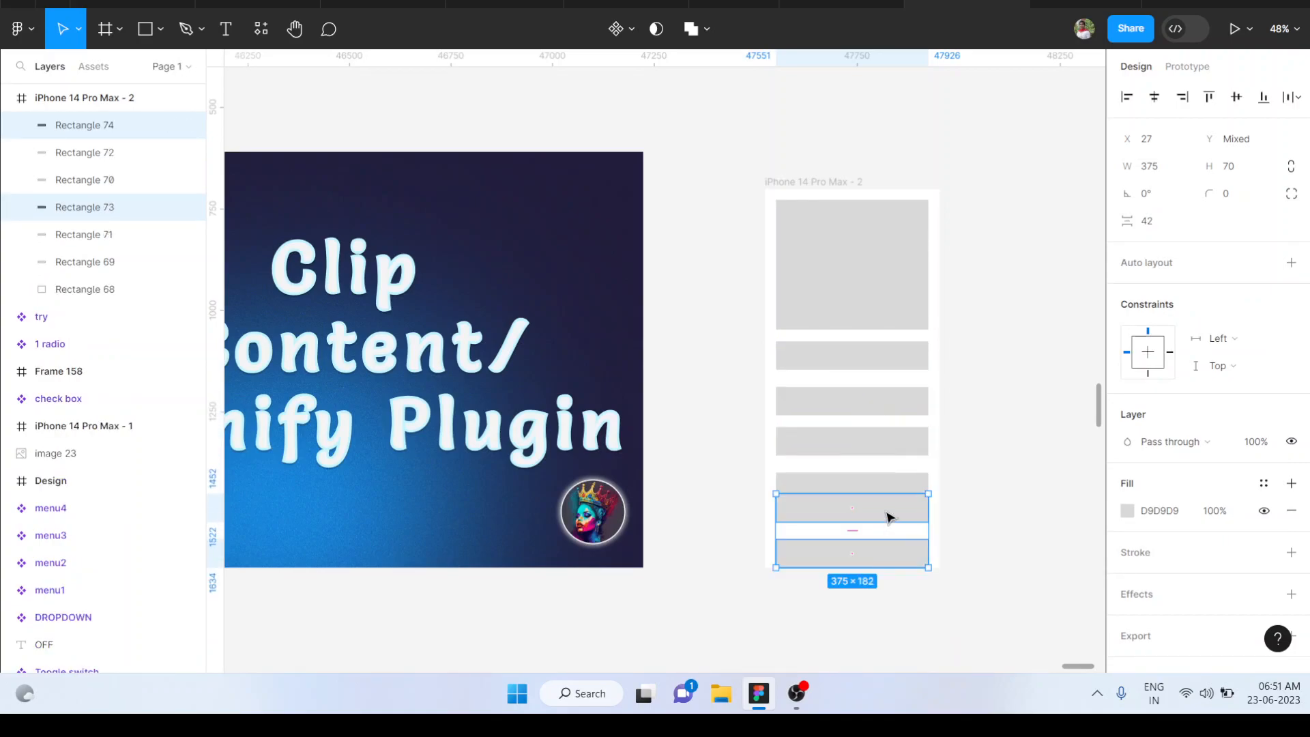
key(shift+Down)
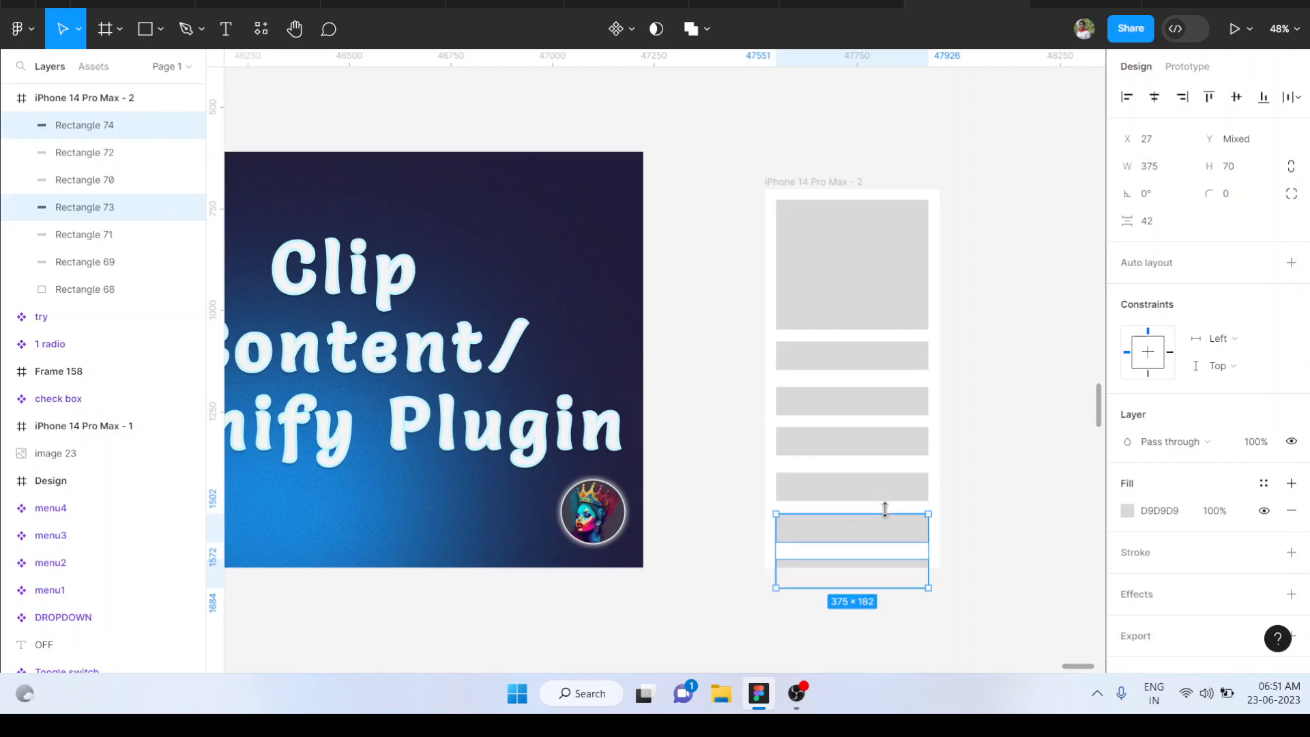
Duplicate the two lowest bars and move the copies down beyond the frame's lower edge
key(ctrl+d)
key(shift+Down)
key(shift+Down)
key(shift+Down)
key(shift+Down)
key(shift+Down)
key(shift+Down)
key(shift+Down)
key(shift+Down)
key(shift+Down)
key(shift+Down)
key(shift+Down)
key(shift+Down)
key(shift+Down)
key(shift+Down)
key(shift+Down)
key(shift+Down)
key(shift+Down)
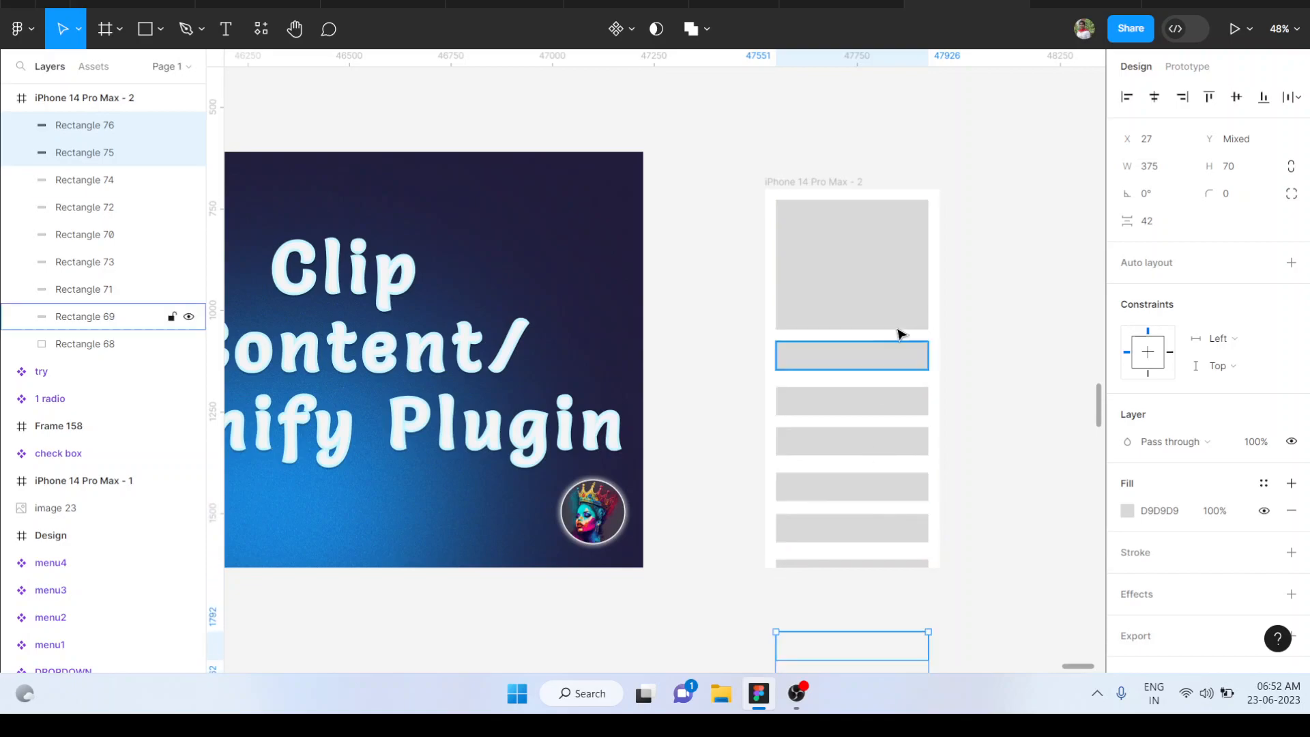
click(1067, 547)
scroll(1069, 550, right, 2)
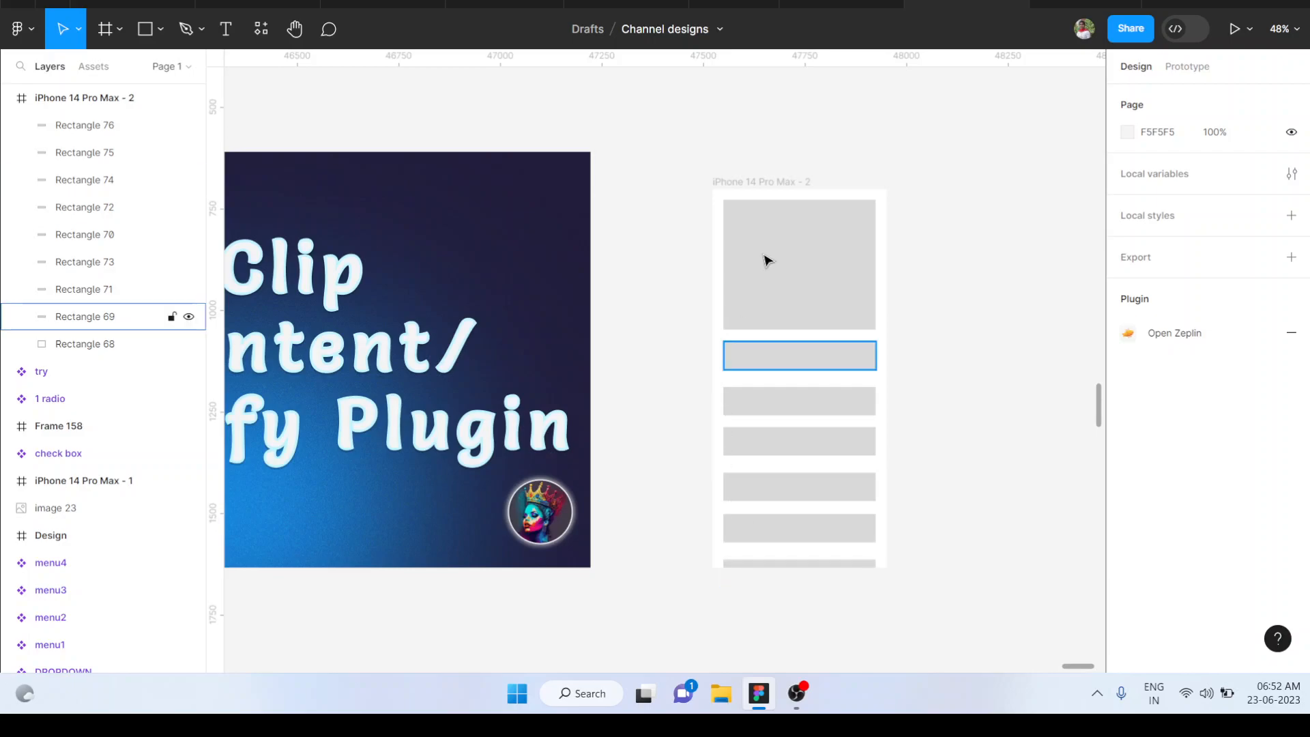
Turn off Clip content for the iPhone frame to show the bars beyond its lower edge
click(785, 184)
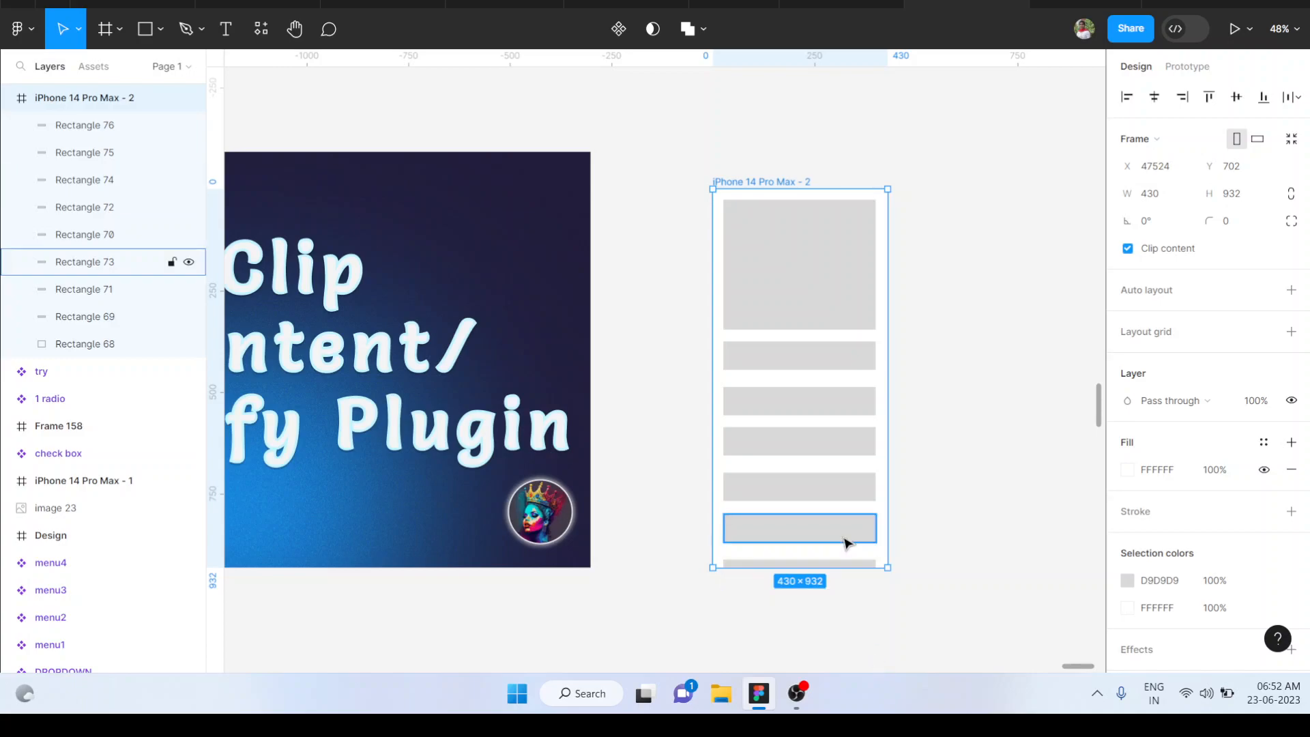
click(1128, 249)
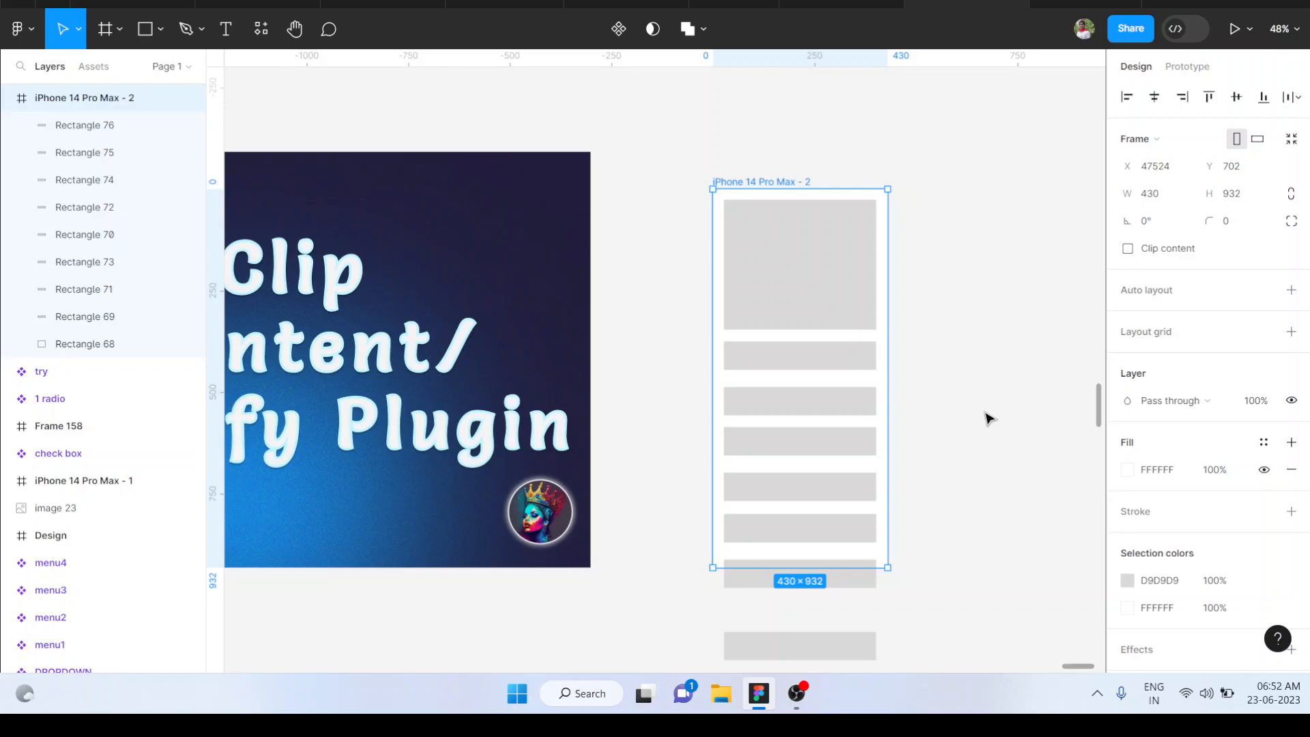
scroll(986, 419, down, 3)
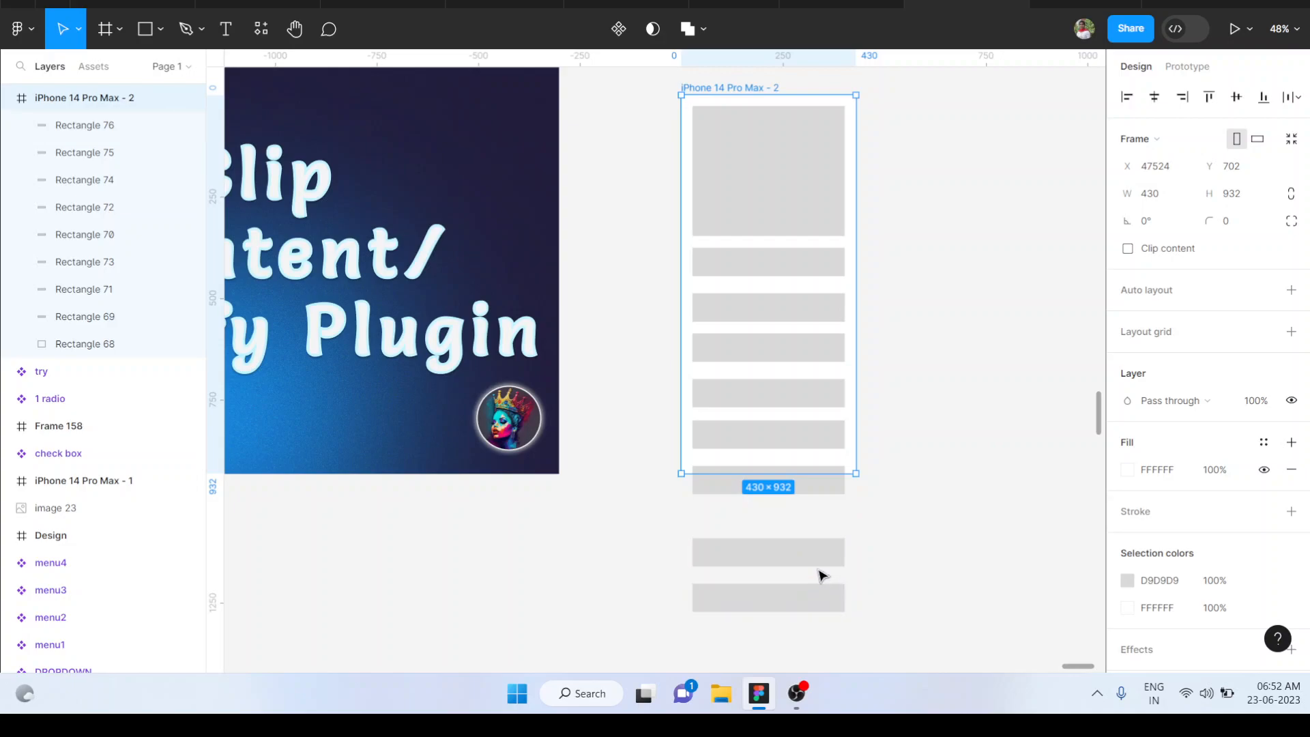
scroll(822, 575, down, 3)
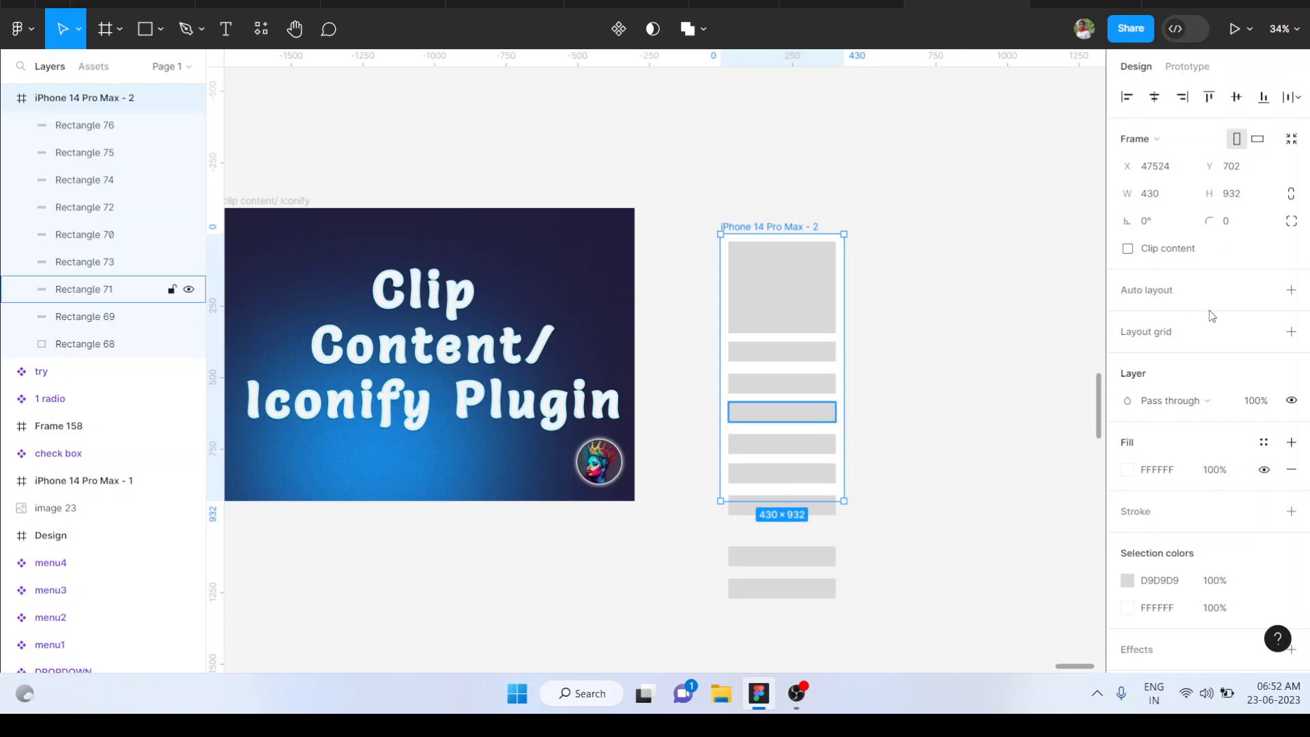
Move the two lowest bars up 60 px to close the gap to the bar above
click(834, 511)
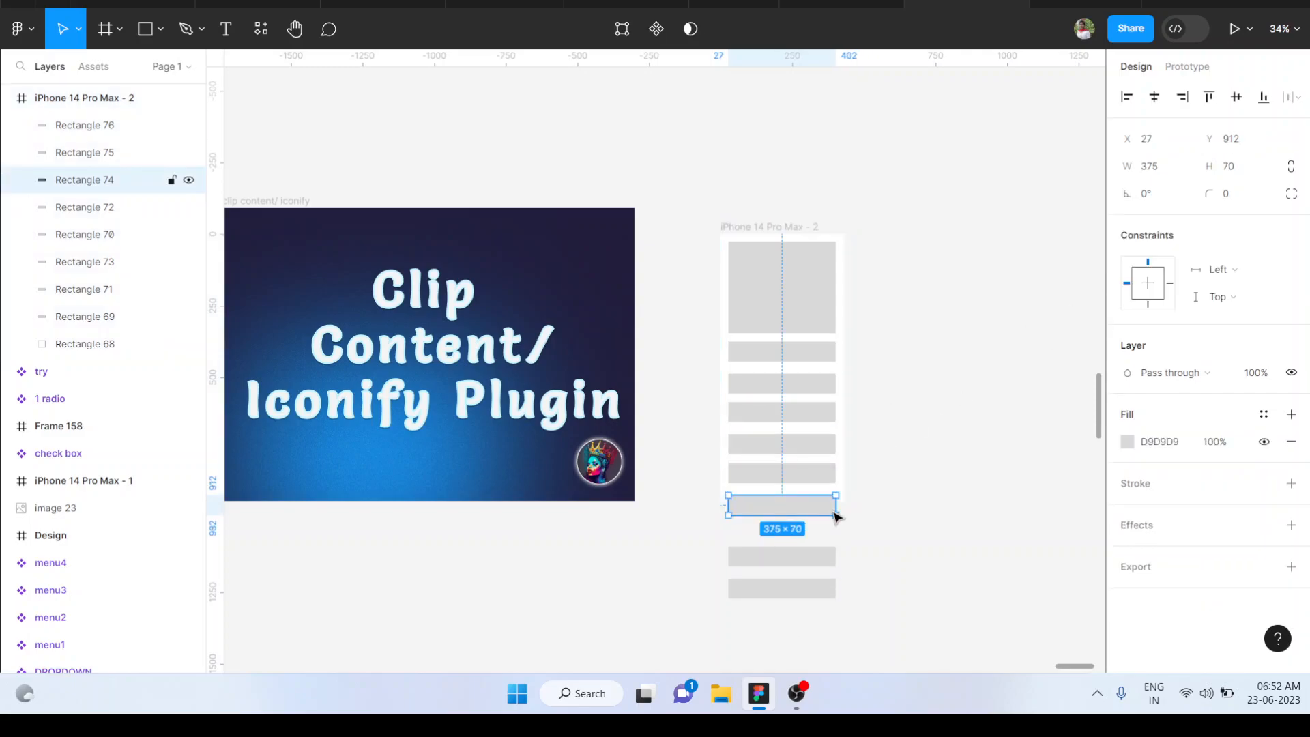
scroll(708, 518, up, 5)
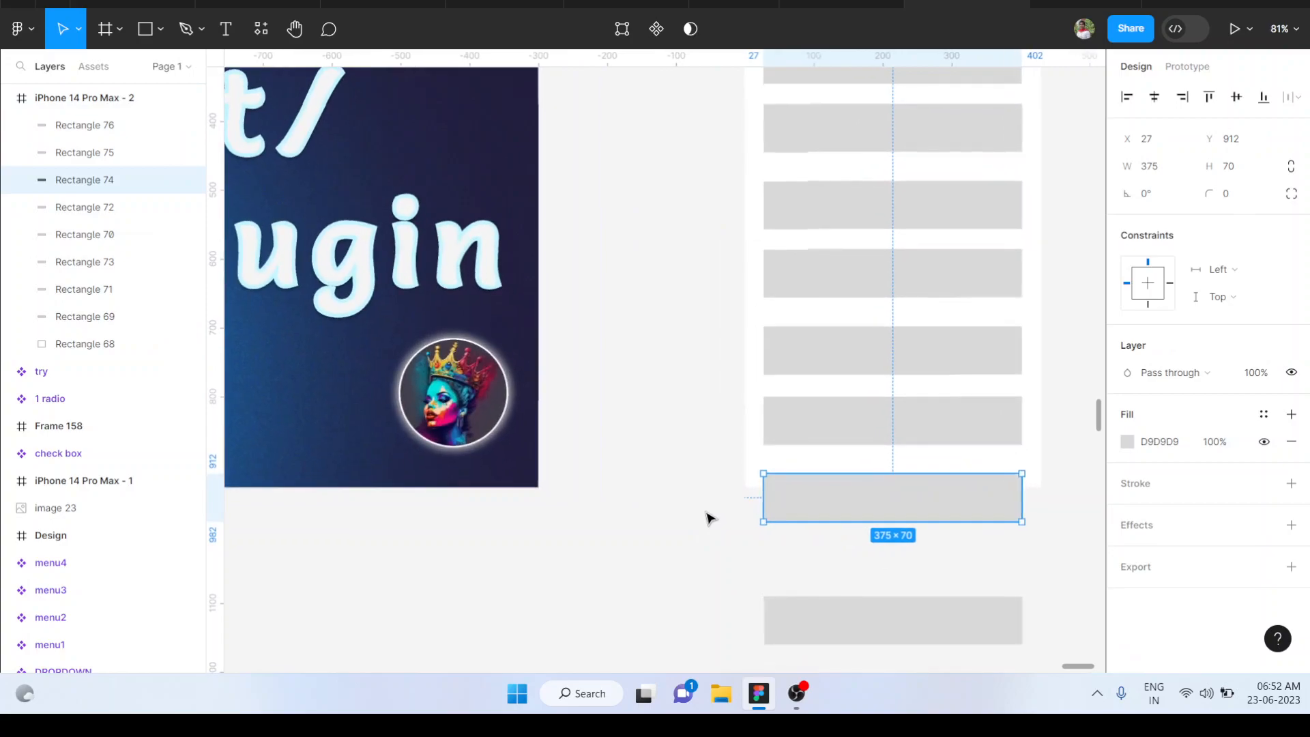
scroll(707, 518, down, 3)
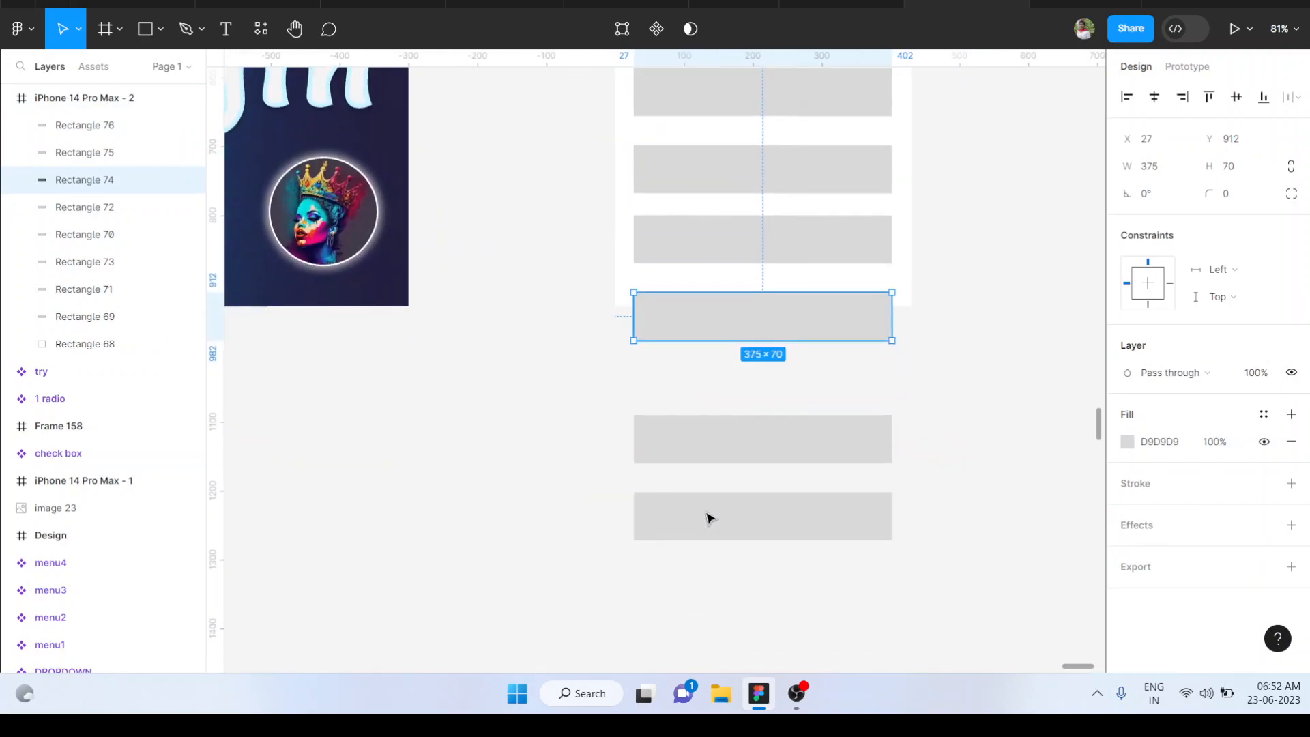
click(786, 453)
shift+click(821, 530)
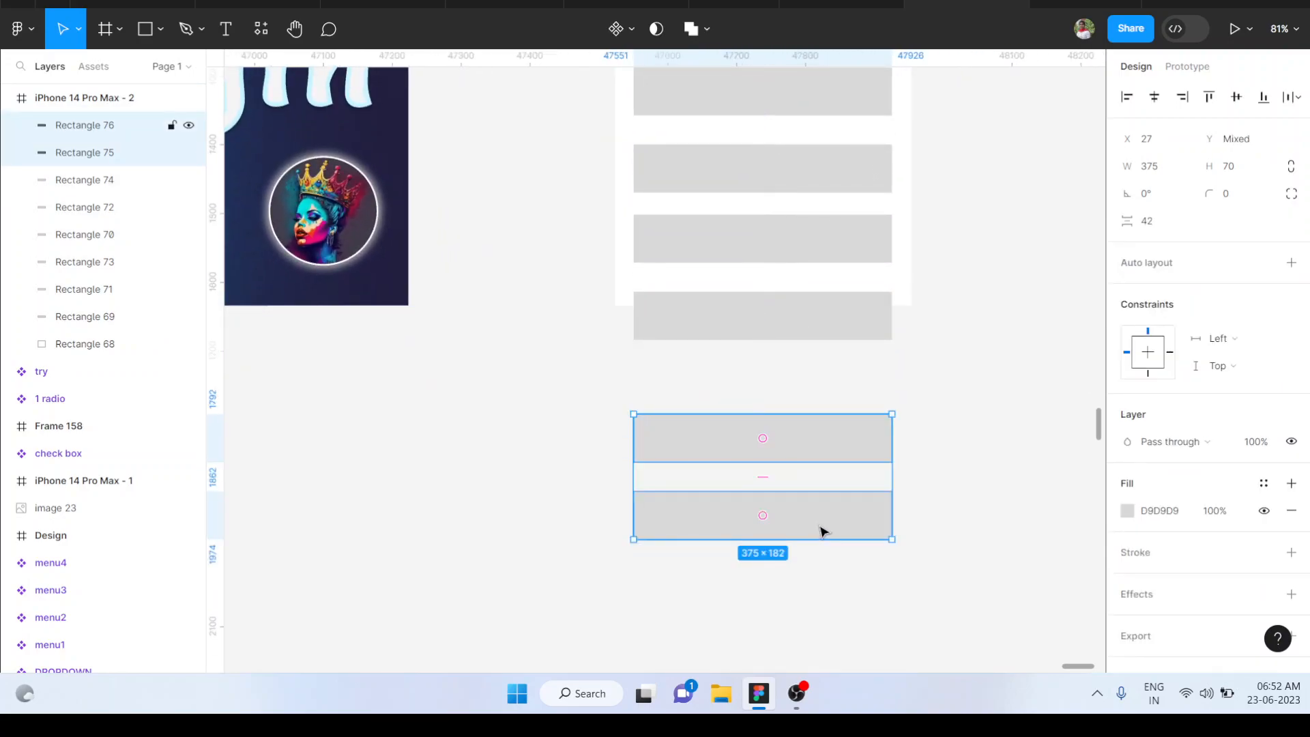
key(shift+Up)
key(shift+Up)
key(shift+Up)
key(shift+Up)
key(shift+Up)
key(shift+Up)
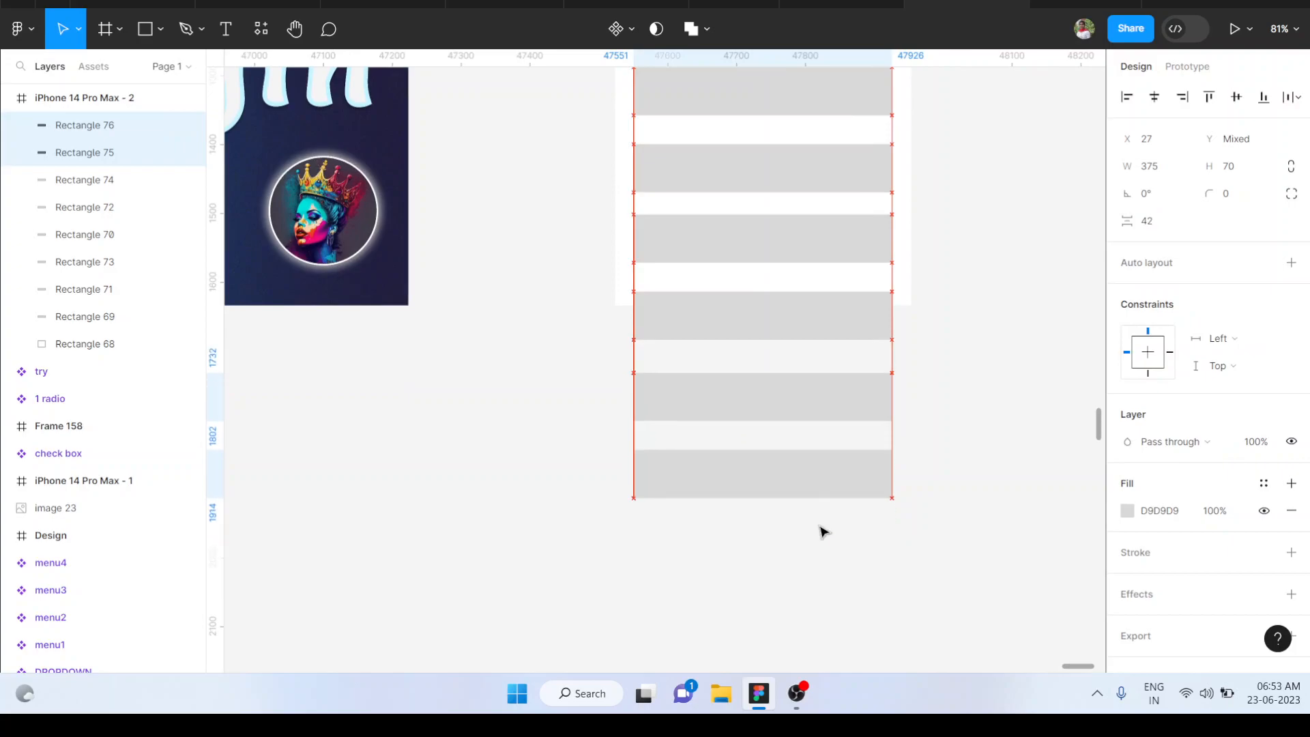
click(1065, 201)
scroll(1065, 201, down, 4)
scroll(1065, 200, up, 4)
scroll(1065, 200, right, 2)
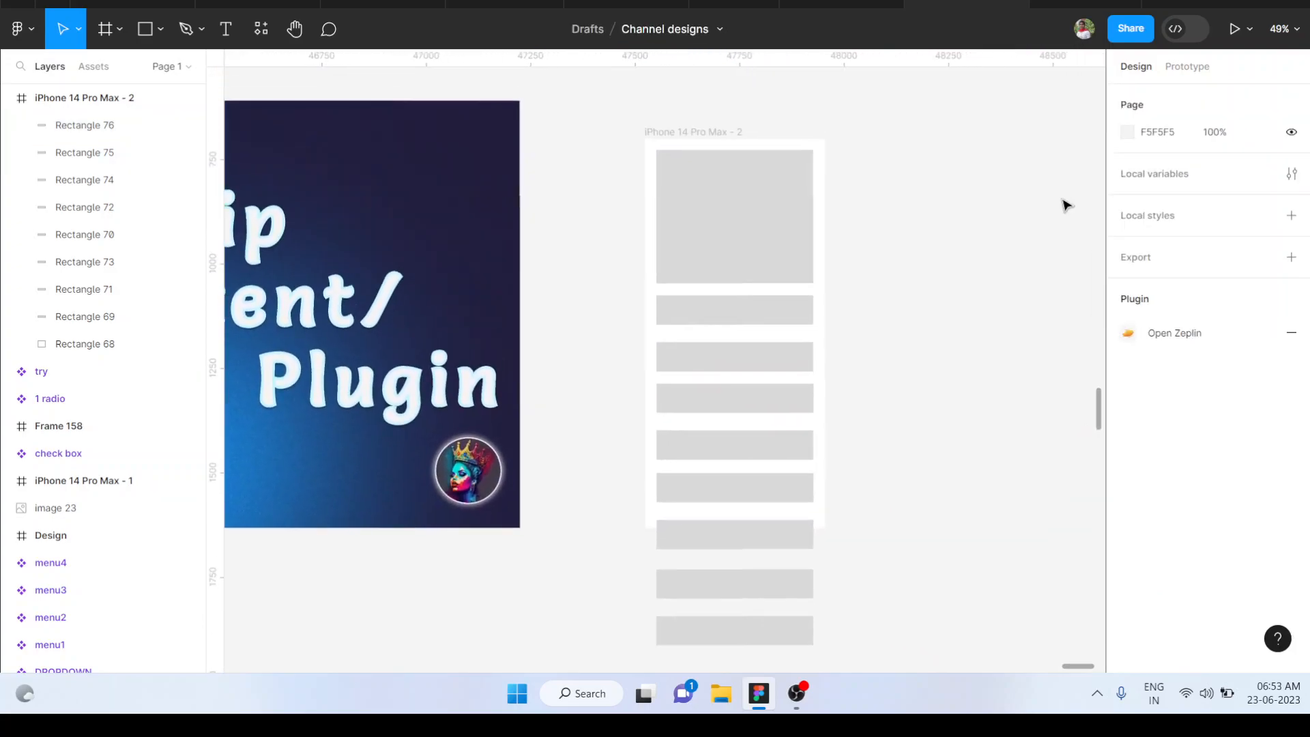
Move the iPhone frame with its contents to about X 47422, Y 821, closer to the title frame
click(752, 159)
scroll(696, 140, down, 3)
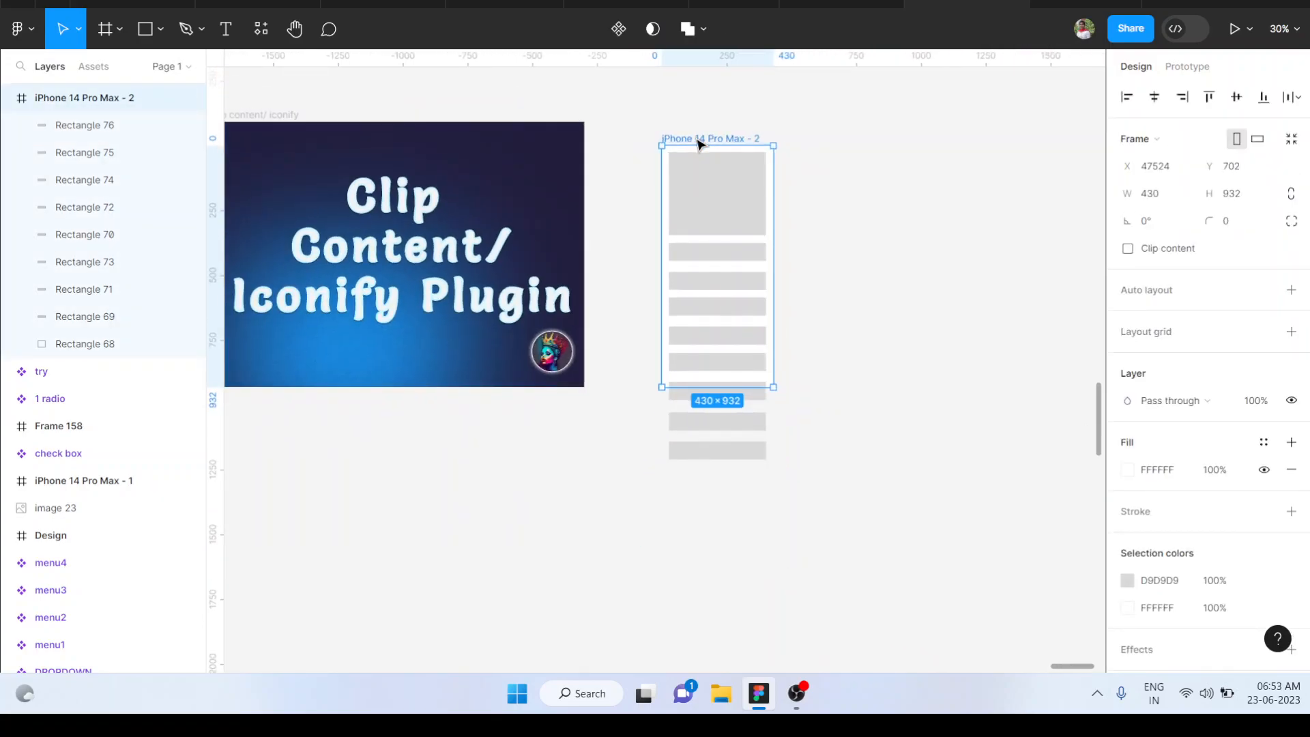
drag(720, 179, 693, 208)
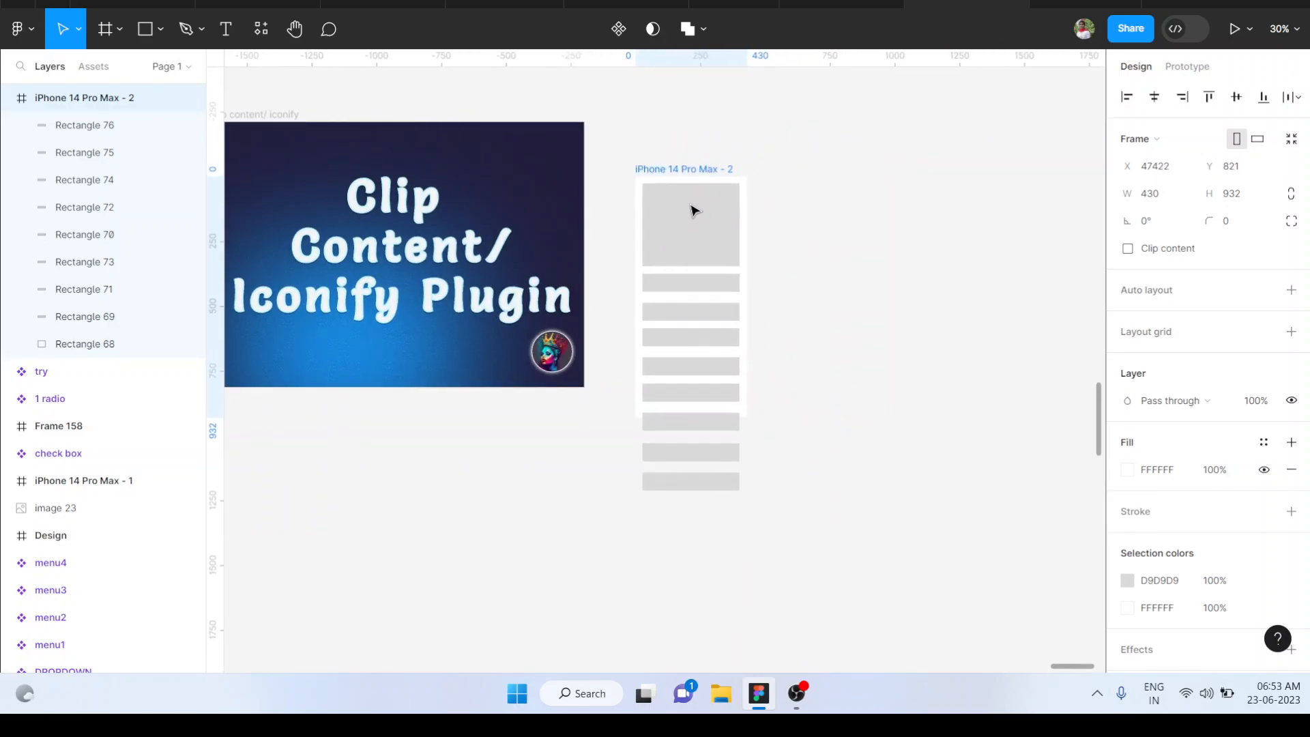
scroll(694, 208, up, 4)
scroll(692, 208, down, 2)
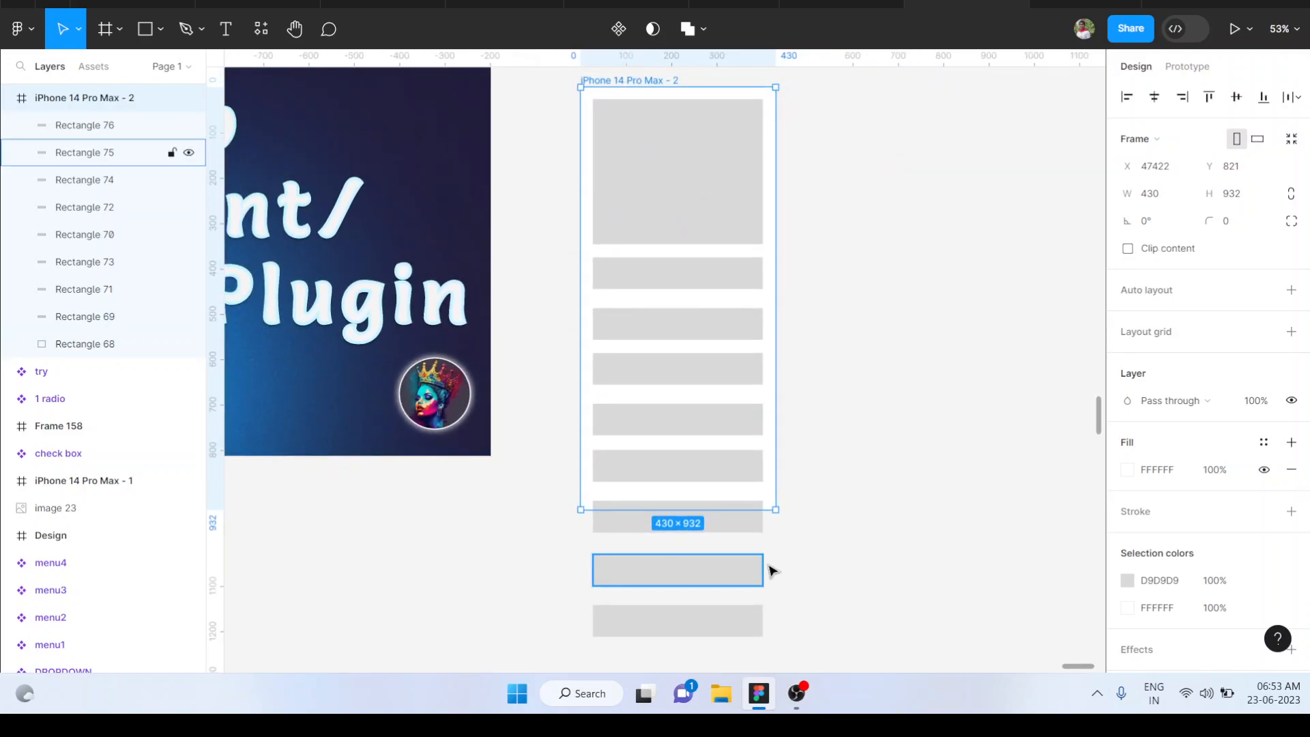
Enable Clip content on the iPhone frame, switching it off and on once more to compare
click(1128, 250)
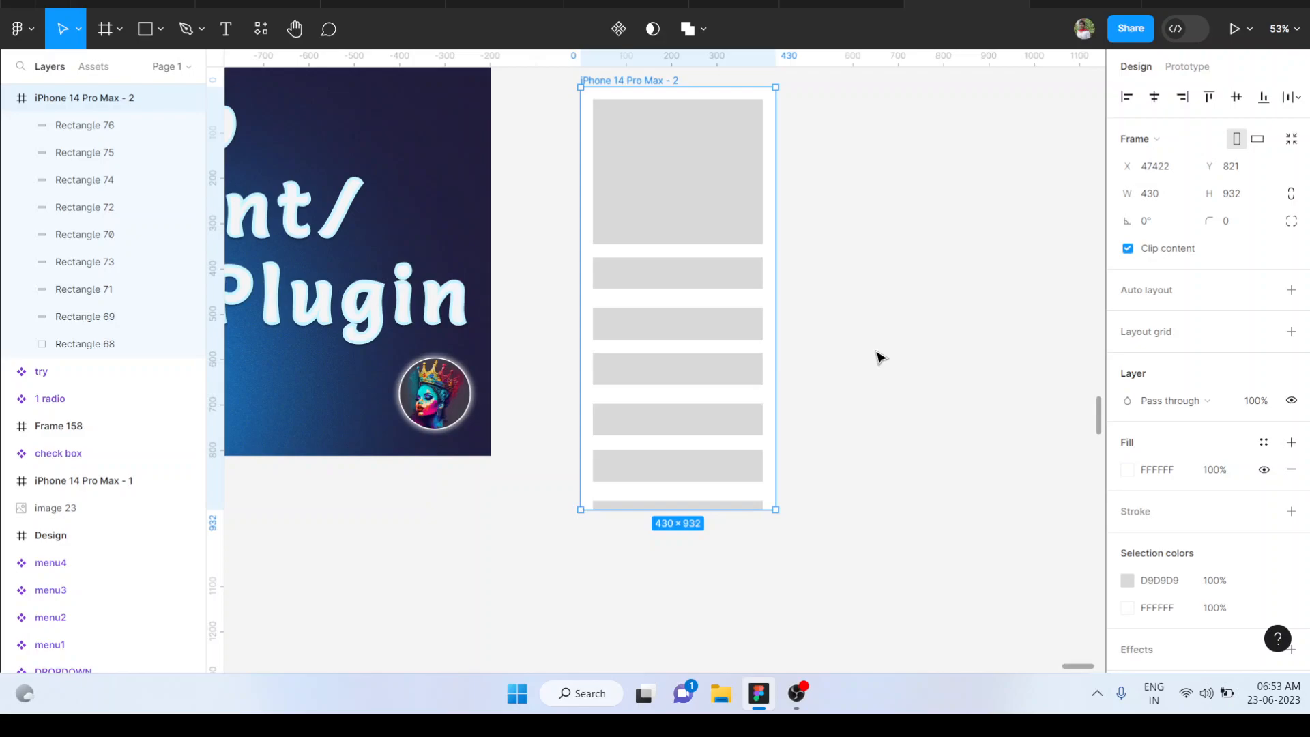
scroll(879, 357, down, 1)
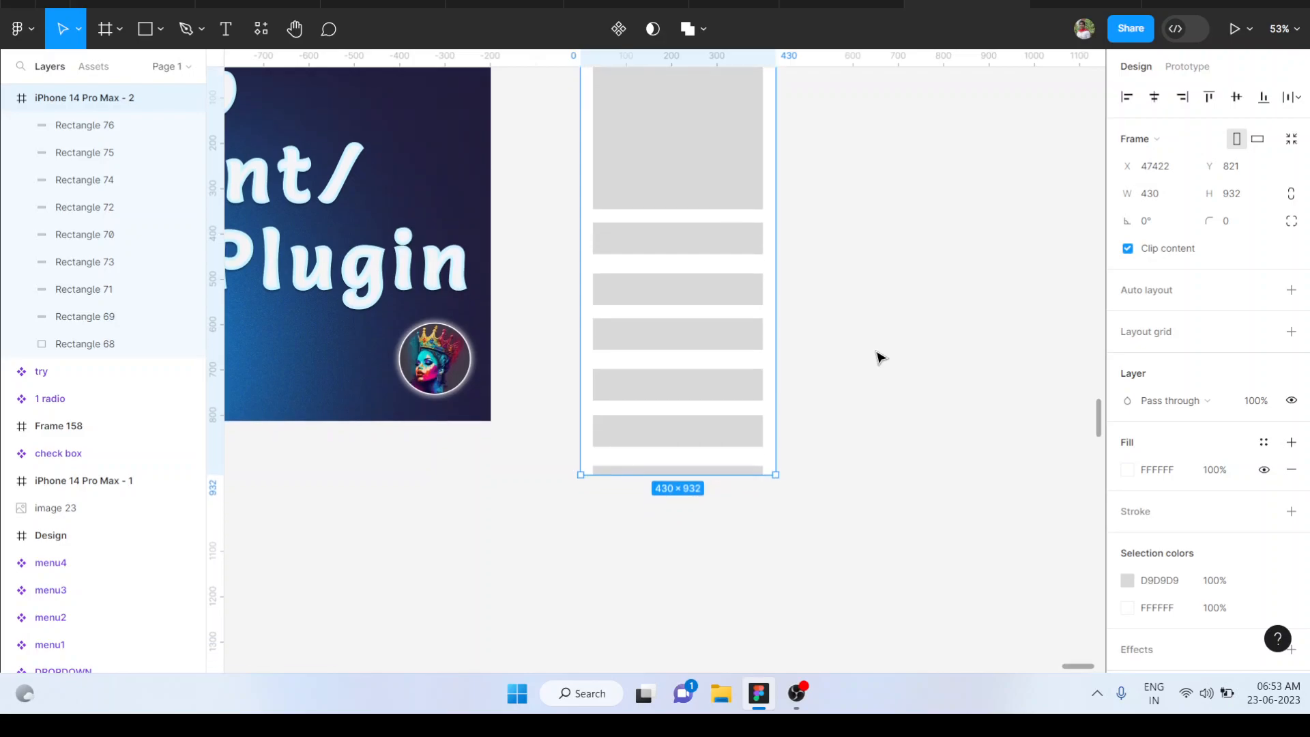
click(1128, 250)
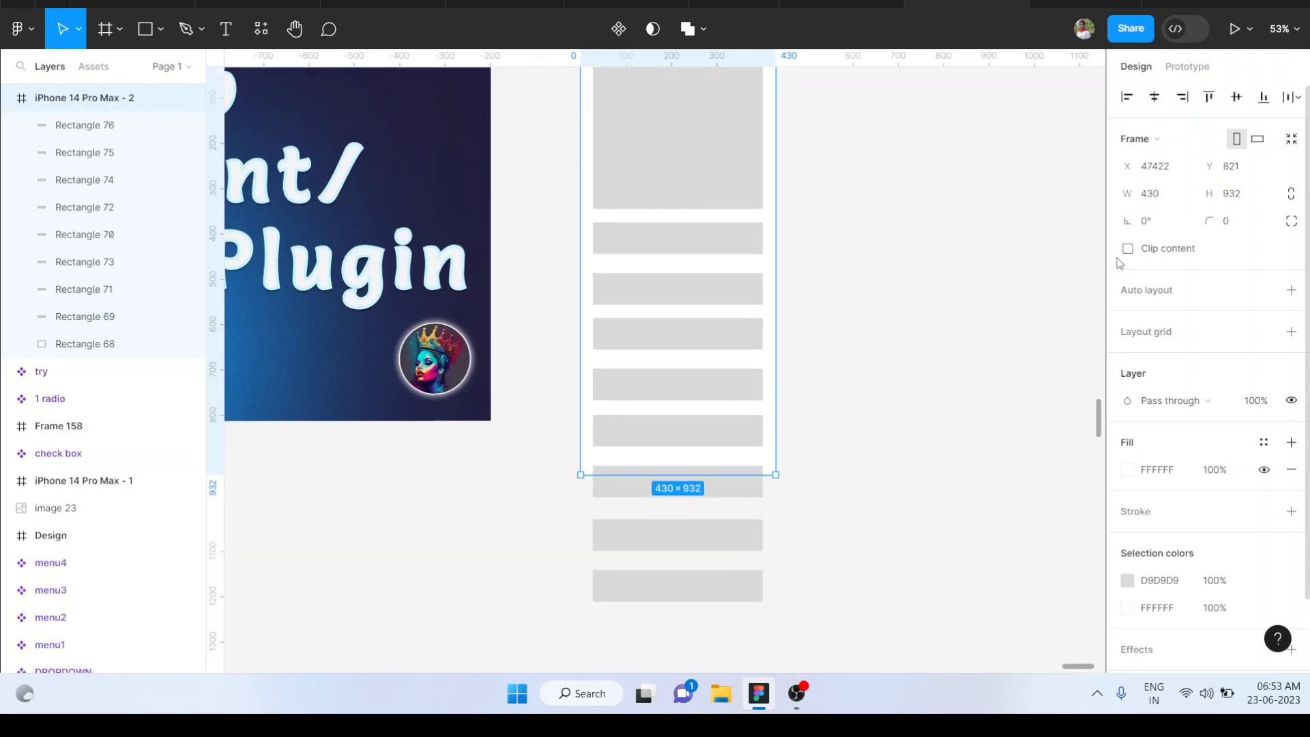
click(1128, 250)
scroll(950, 341, up, 4)
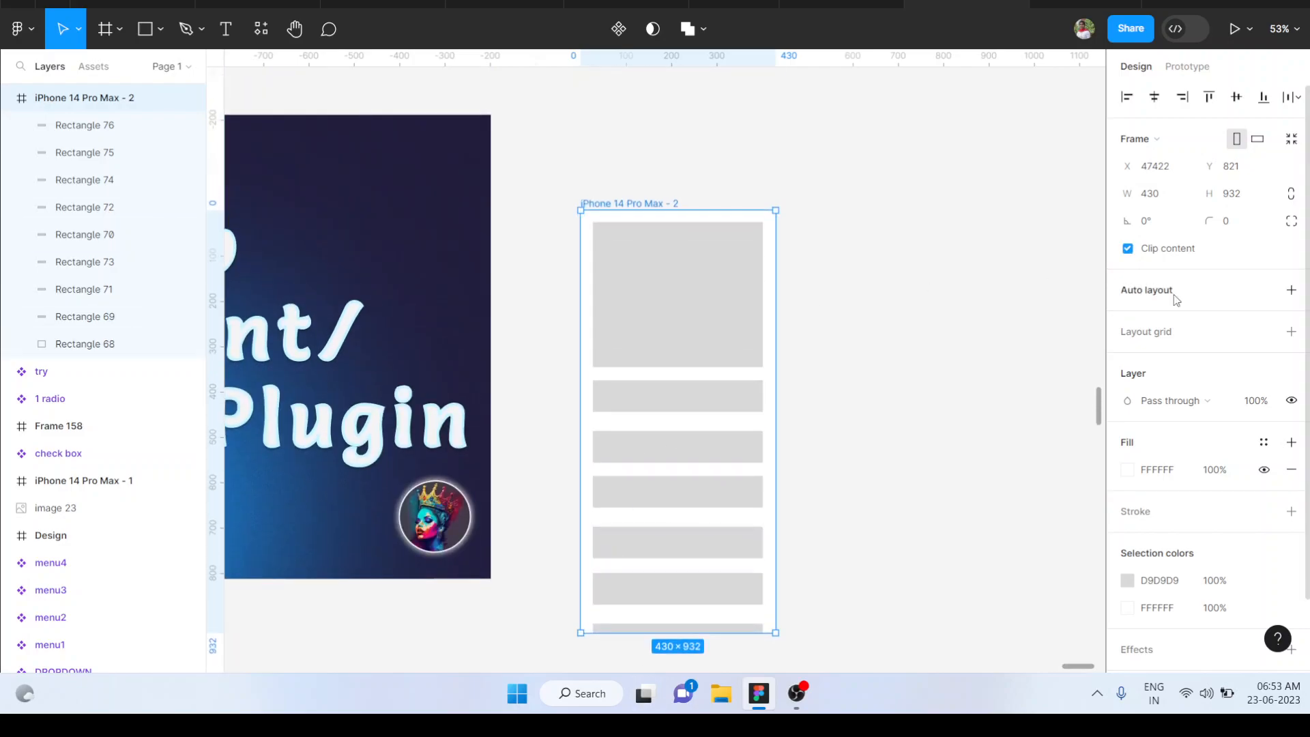
Set the iPhone frame's prototype overflow scrolling to Vertical
click(1191, 66)
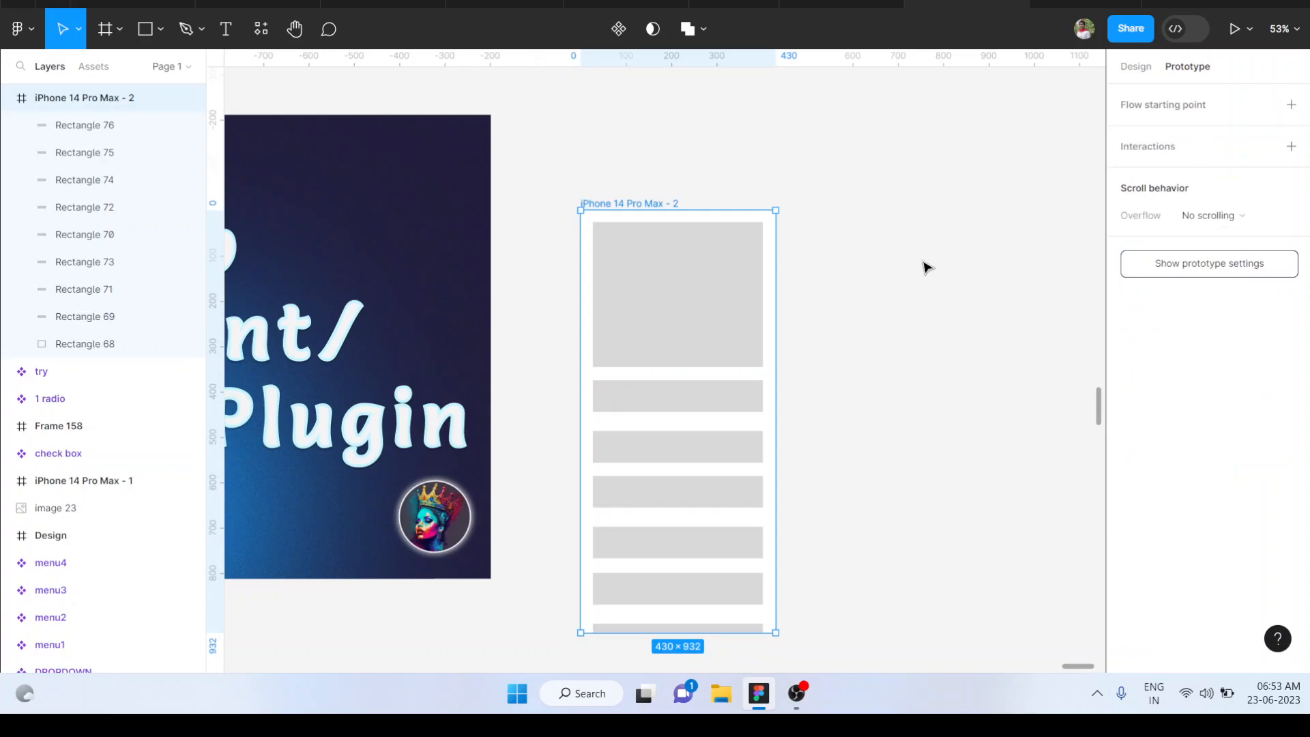
click(1240, 215)
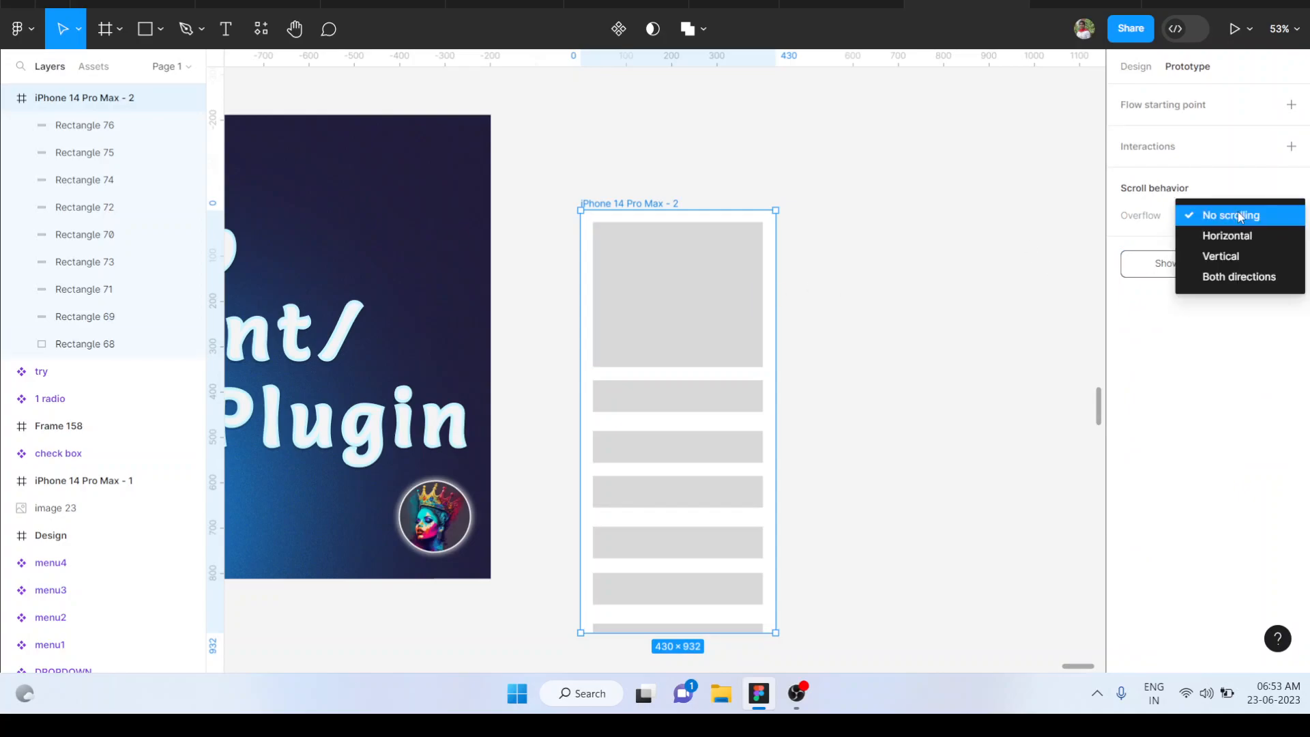
click(1224, 257)
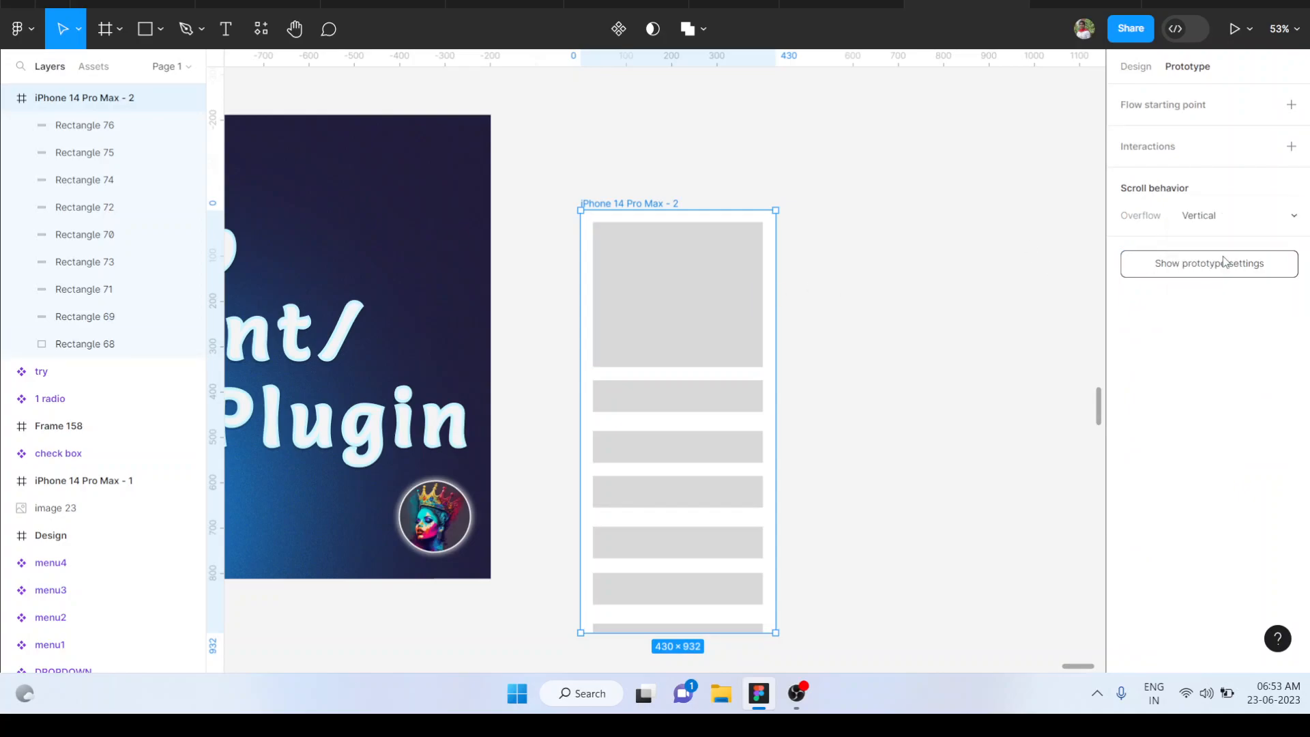
scroll(697, 378, down, 3)
scroll(696, 377, up, 2)
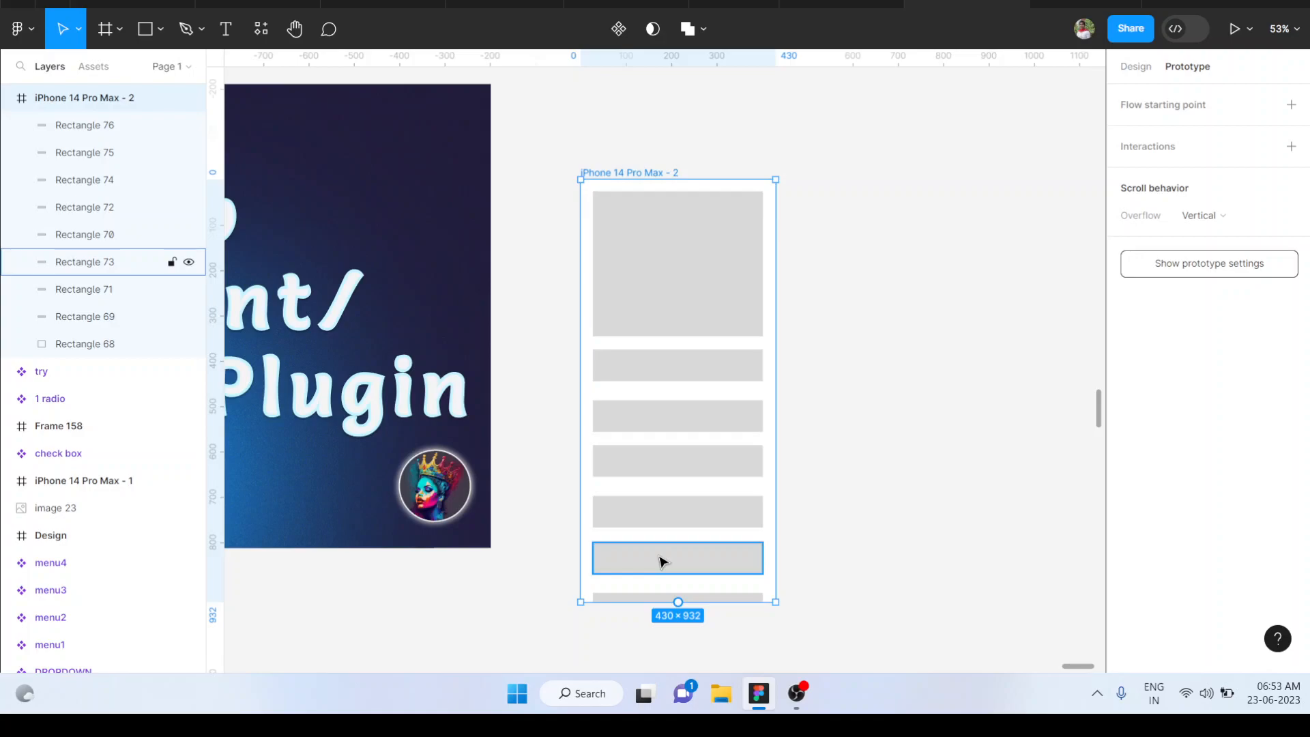
scroll(661, 561, left, 3)
scroll(661, 561, down, 2)
scroll(661, 561, left, 5)
scroll(660, 561, down, 2)
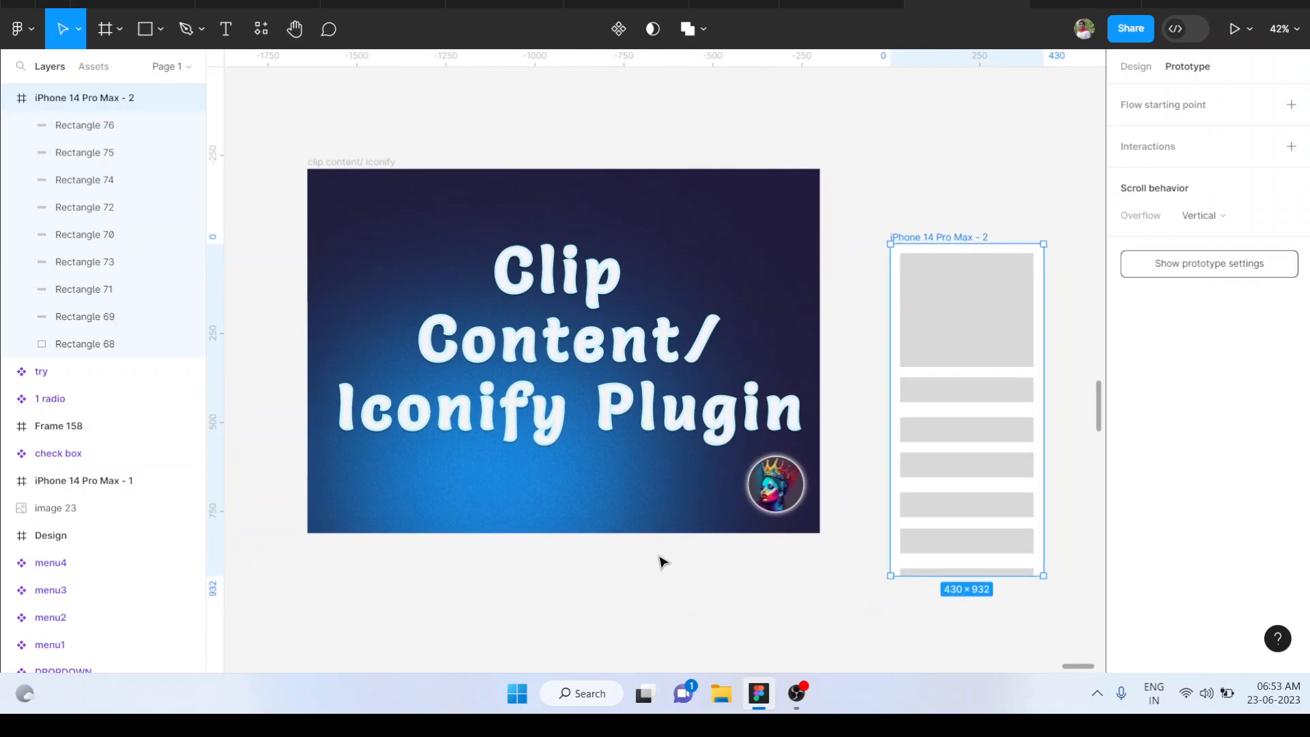
click(708, 579)
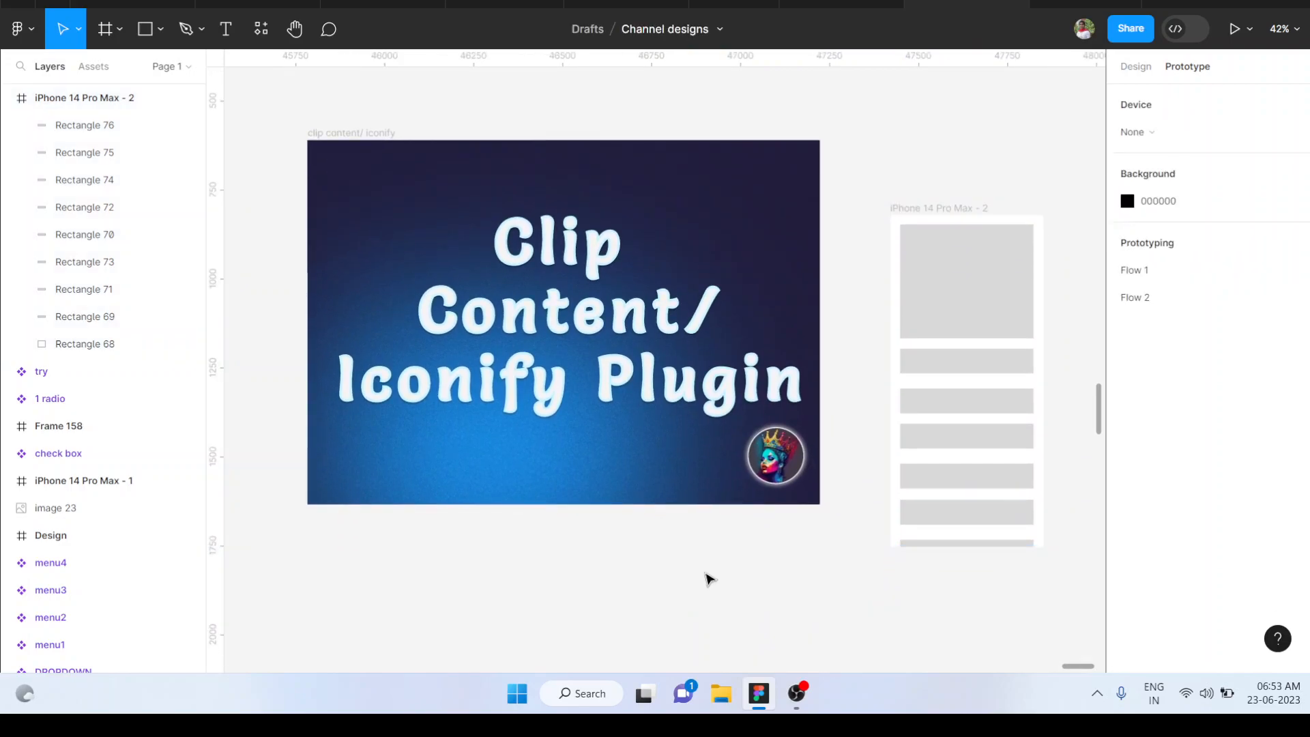
Run the Iconify plugin and look over its icon collections and results
right_click(671, 555)
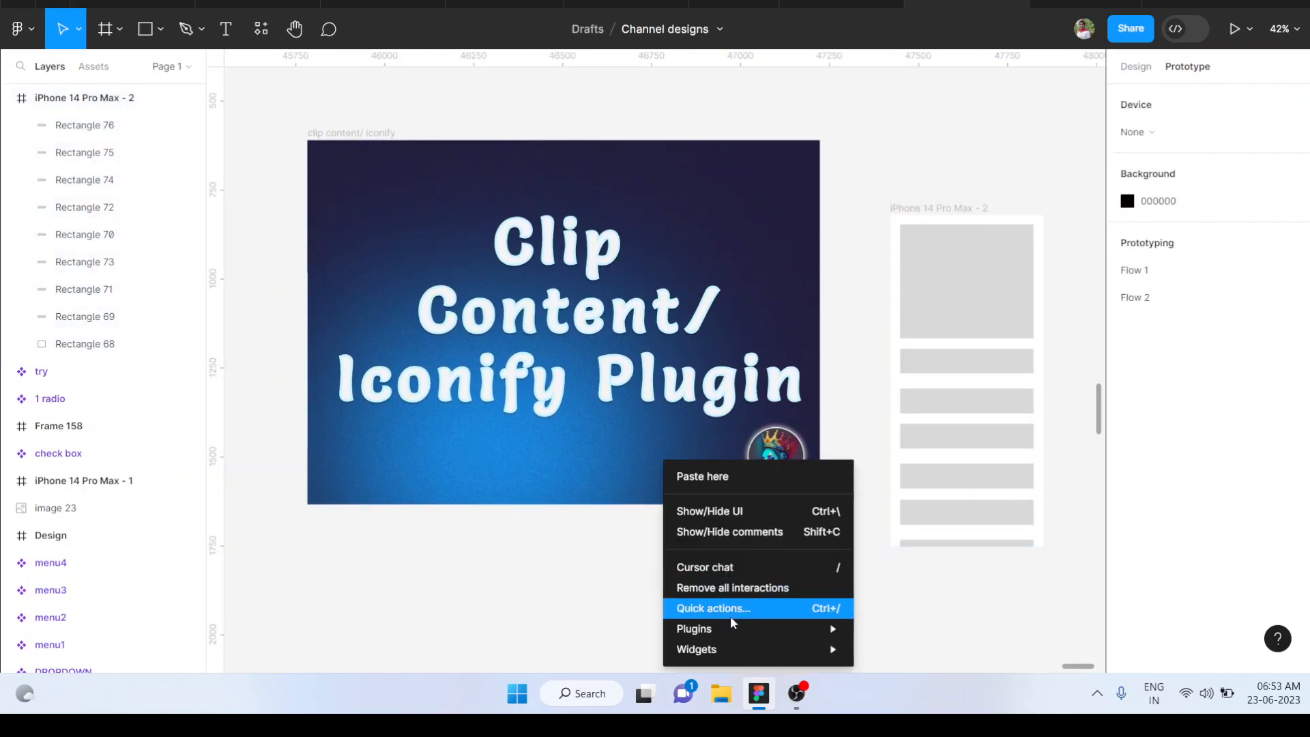
mouse_move(734, 630)
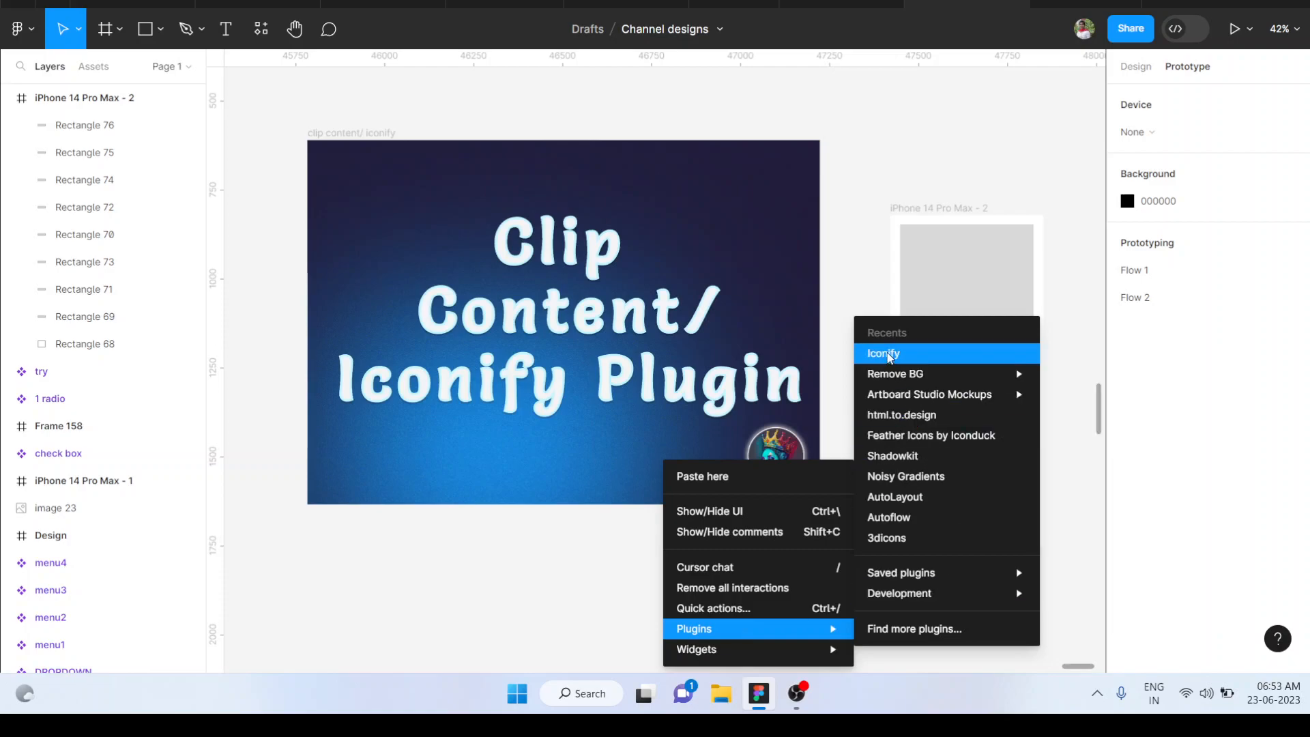
click(890, 355)
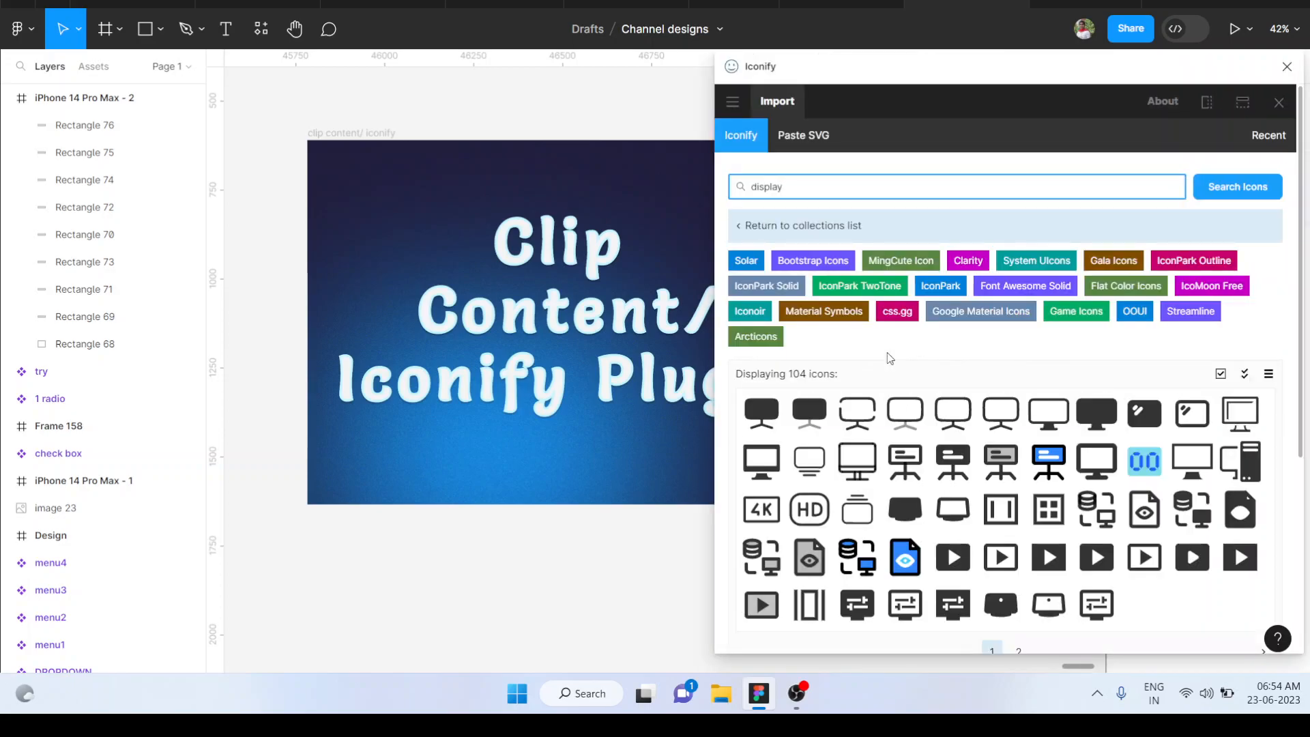
scroll(945, 478, down, 2)
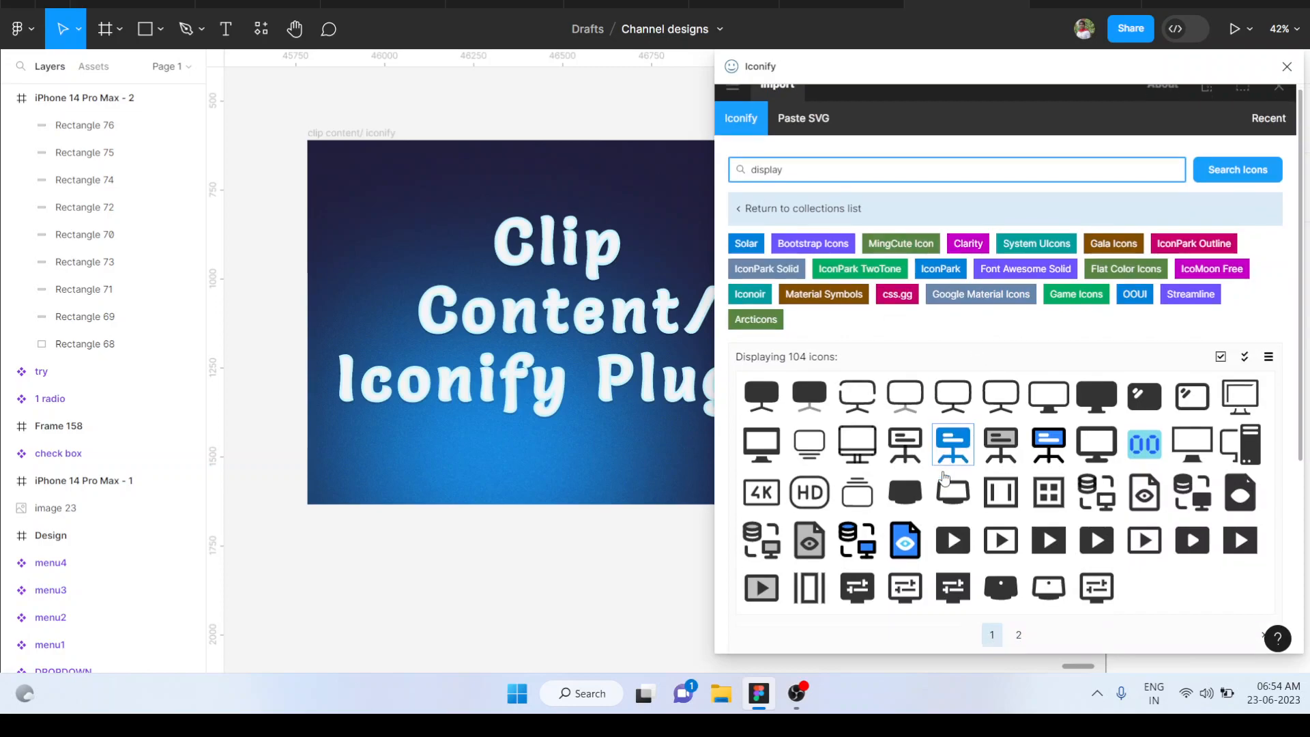
scroll(945, 479, up, 2)
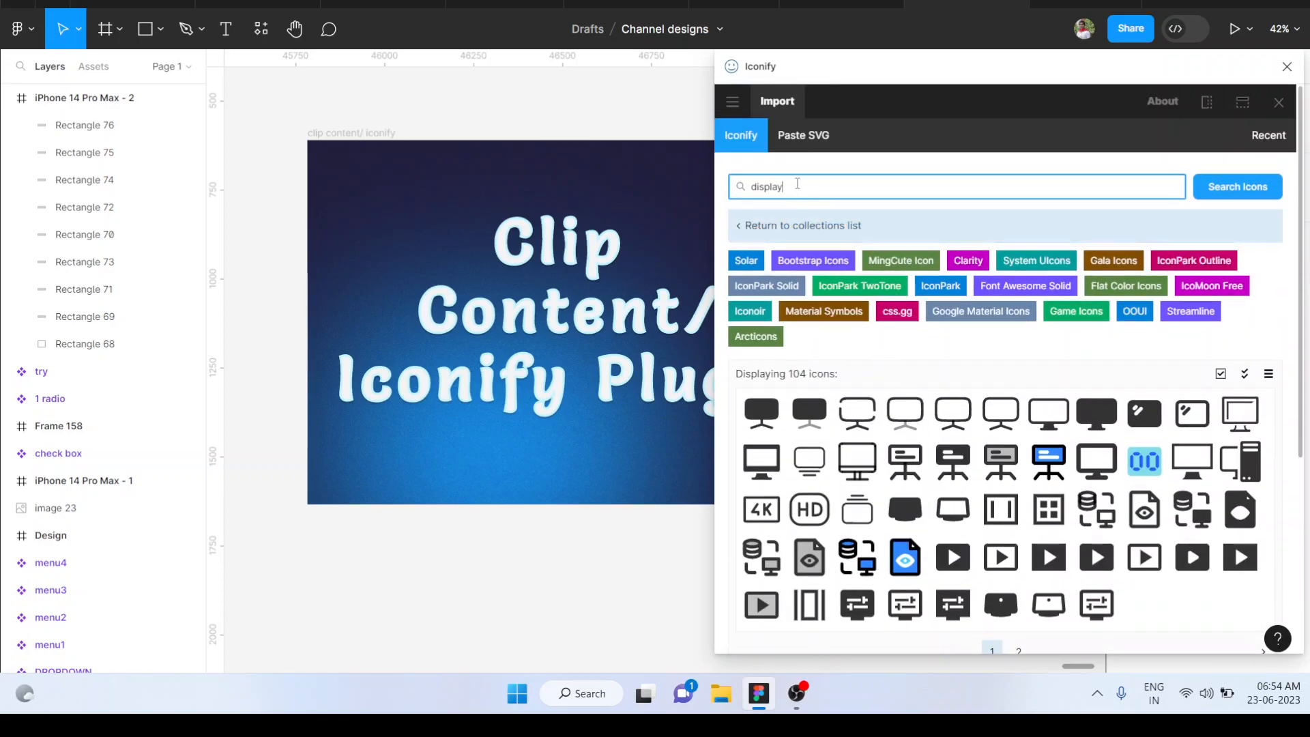
Search the Iconify library for "home" and go to the second page of icons
key(ctrl+a)
key(BackSpace)
key(Return)
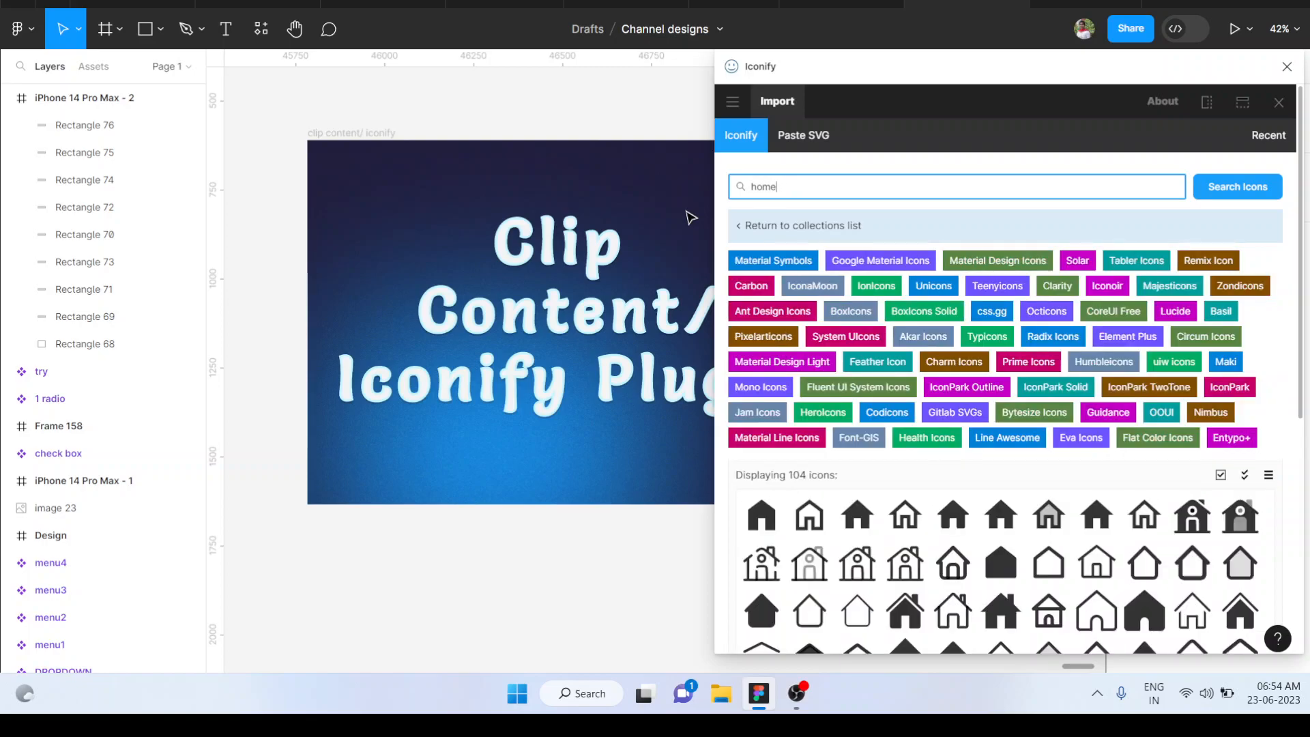
scroll(1036, 456, down, 3)
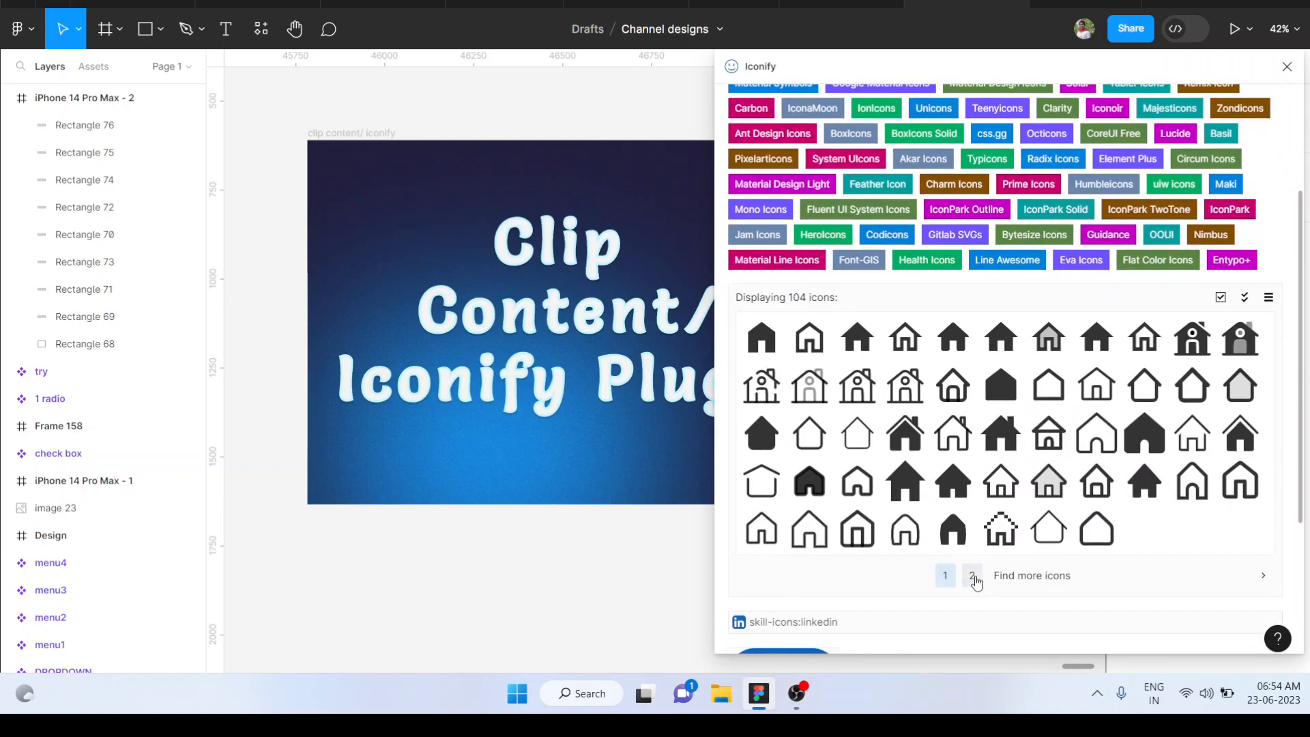
click(972, 576)
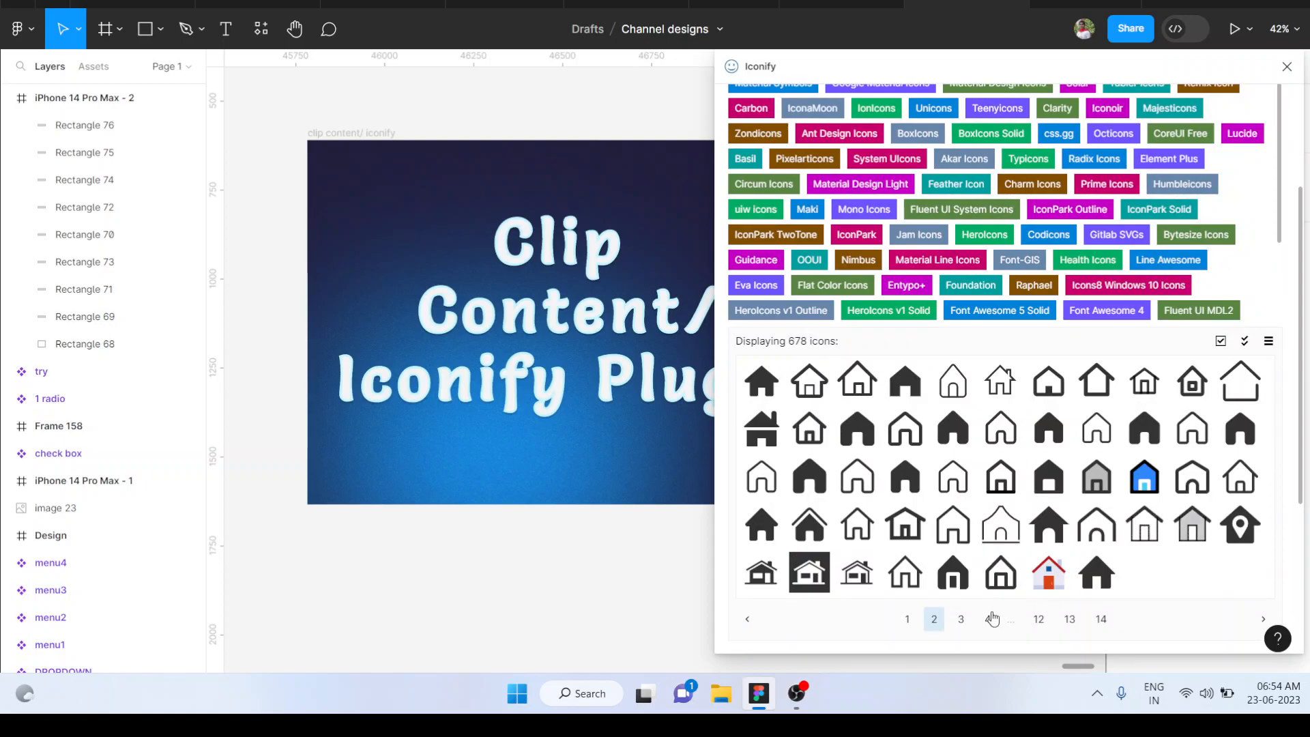
Select the solid fluent:home-16-filled icon and look at its color and height import options
click(952, 428)
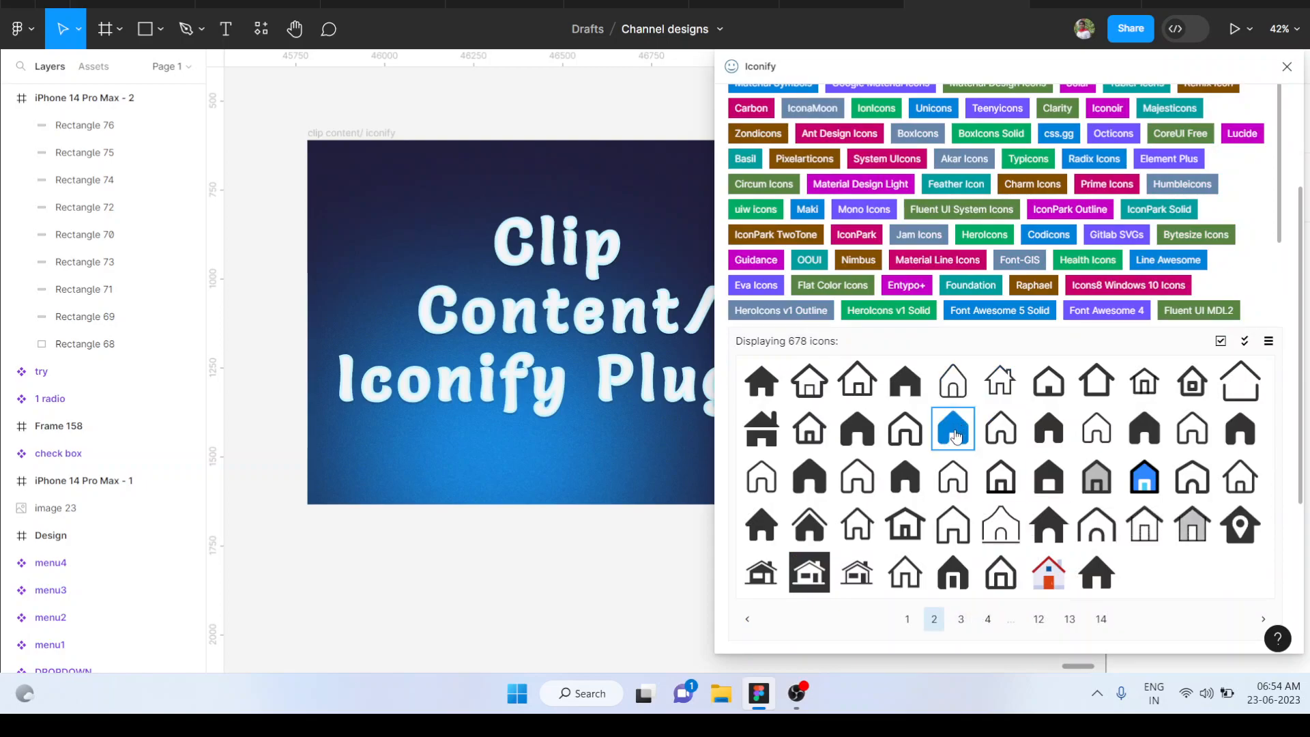
scroll(958, 436, down, 1)
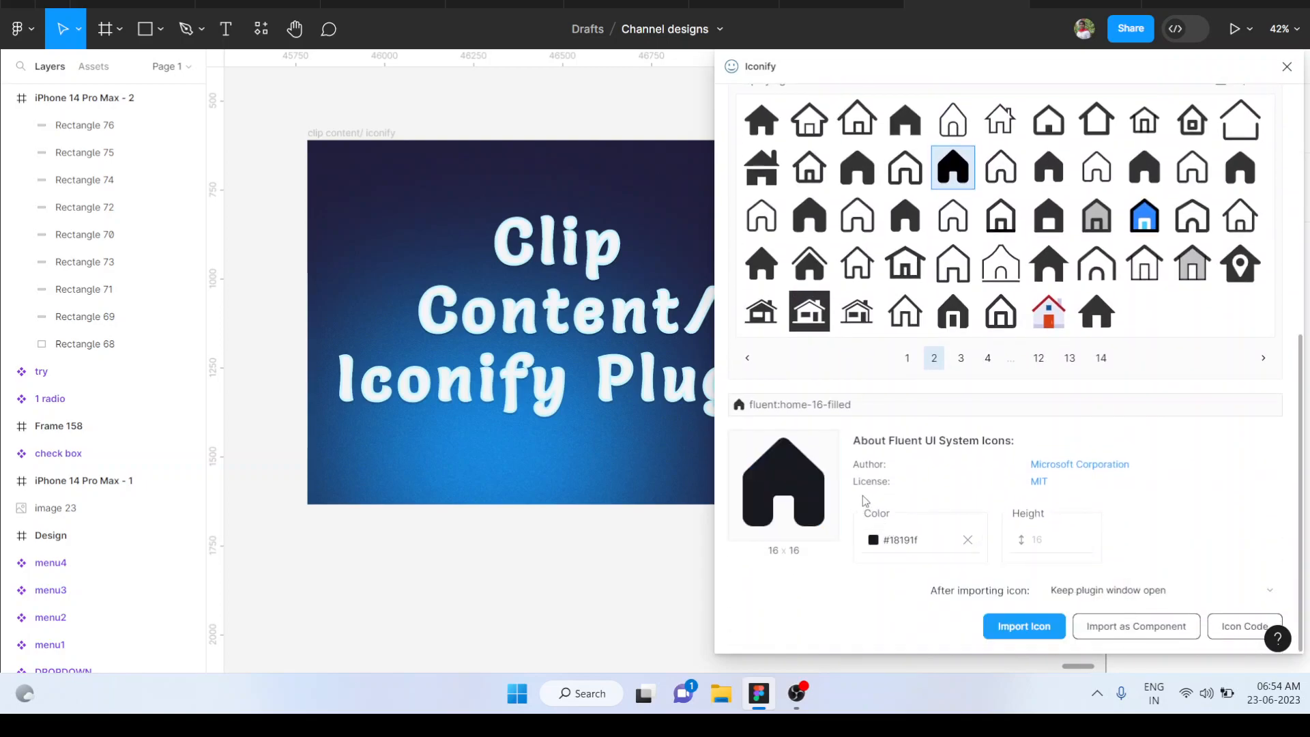
click(870, 542)
scroll(891, 563, down, 2)
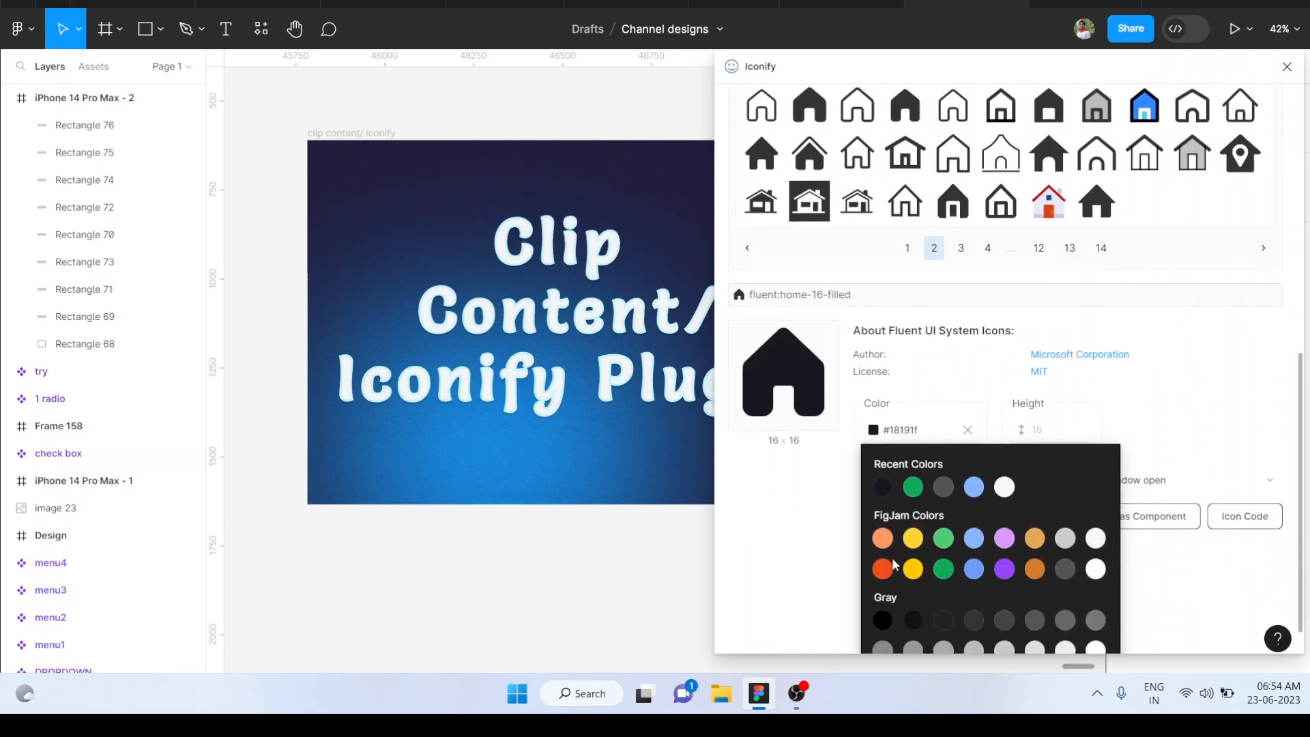
click(1140, 517)
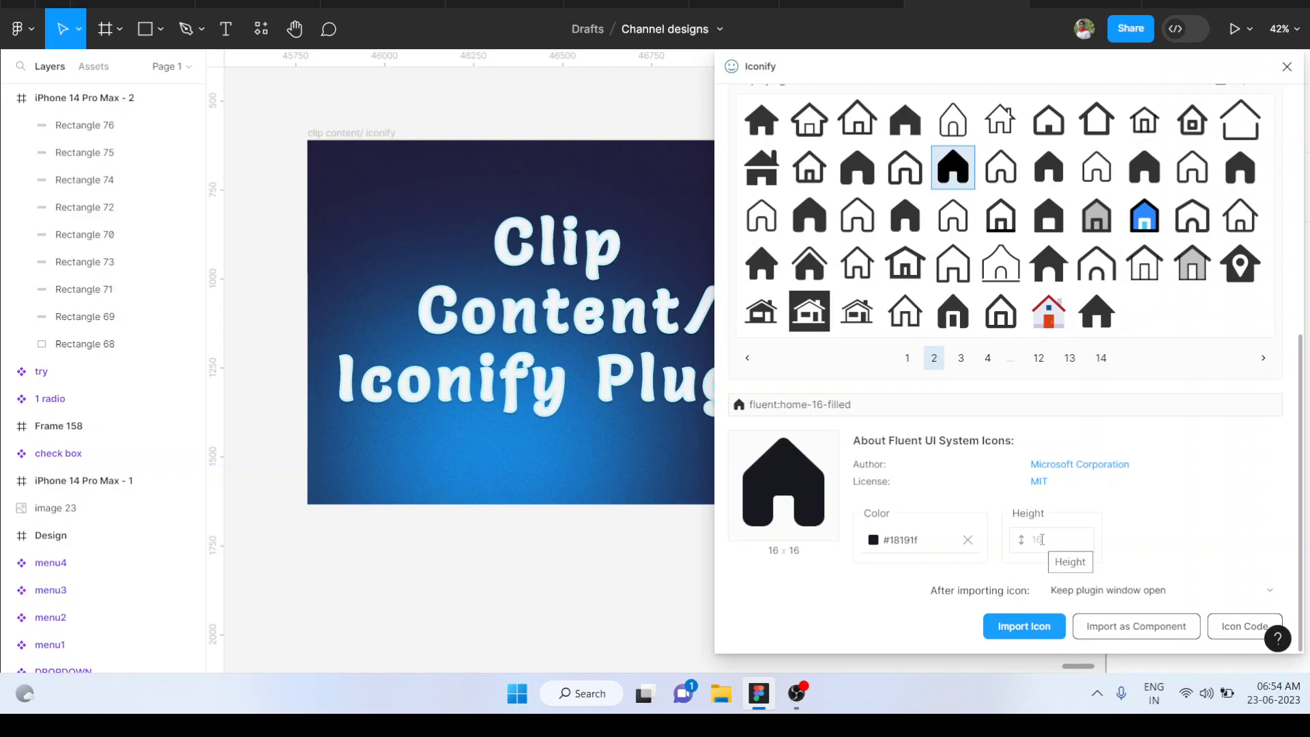
scroll(1042, 539, up, 5)
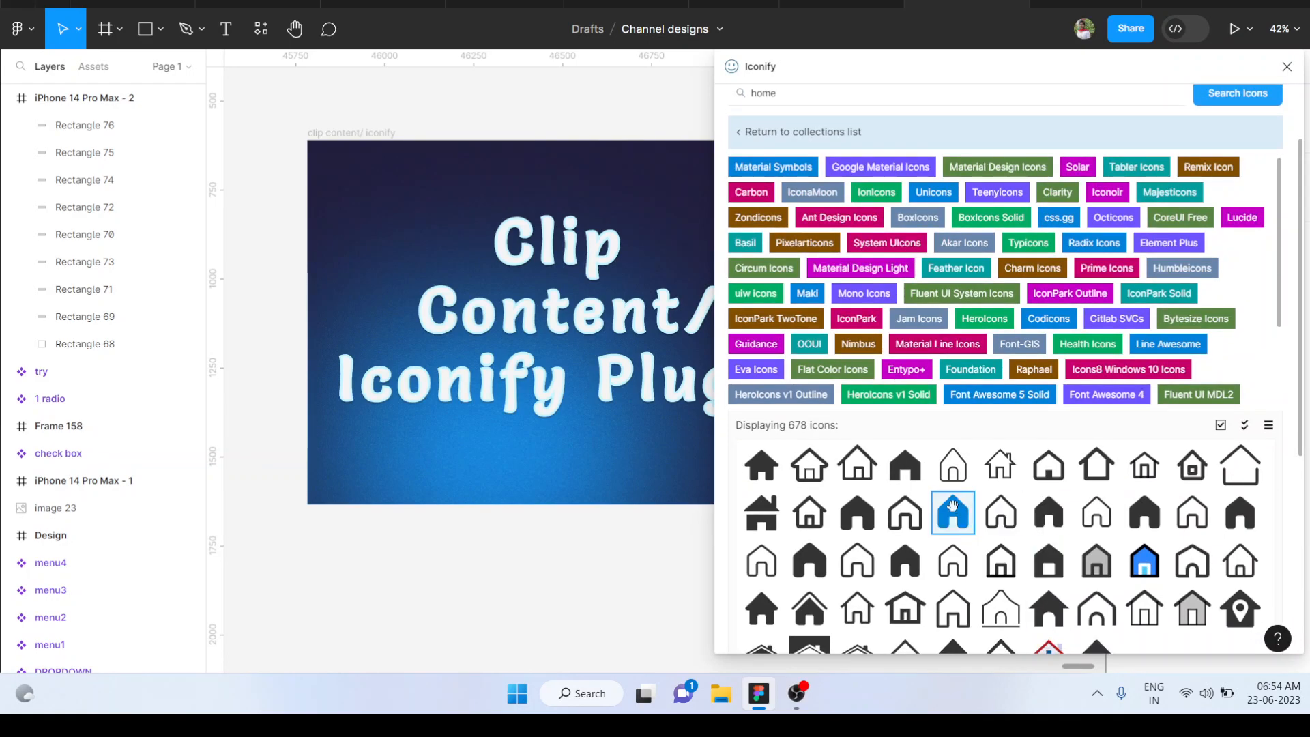
Place the fluent:home-16-filled icon on the empty canvas below the title frame and close the Iconify plugin
drag(952, 505, 591, 570)
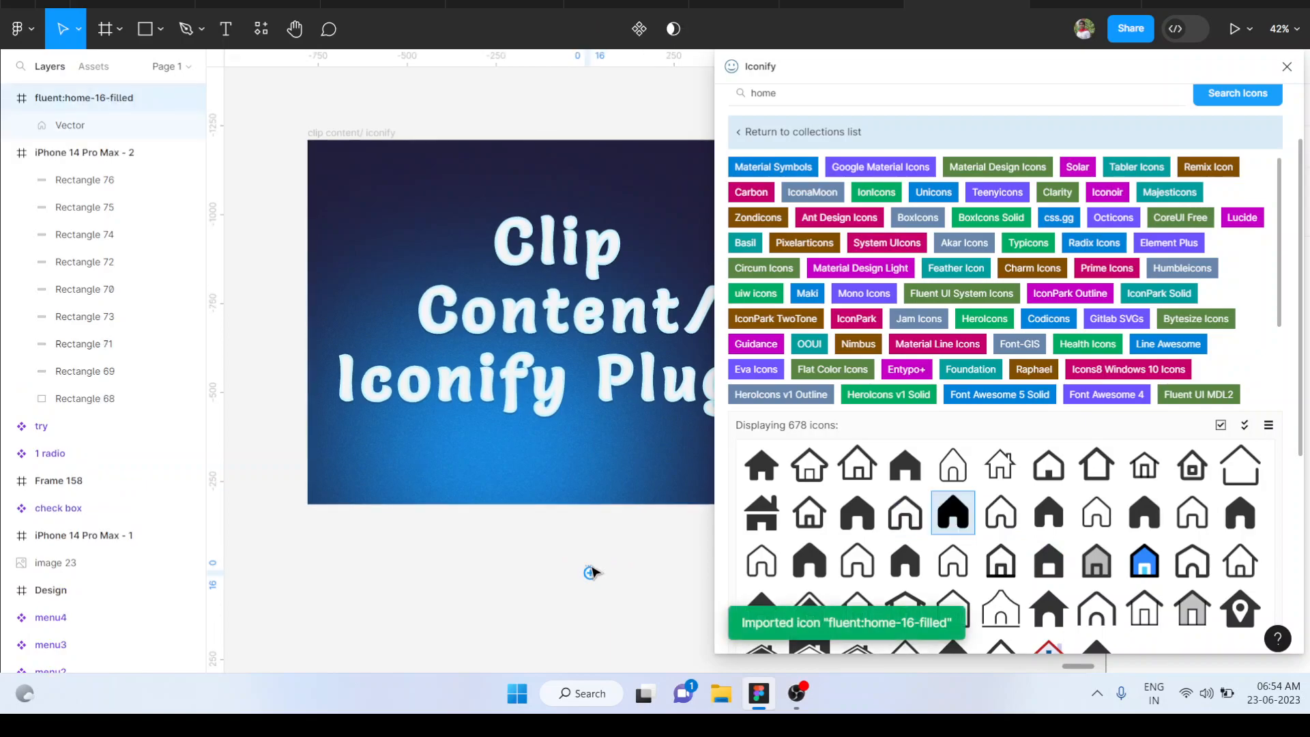
key(shift+2)
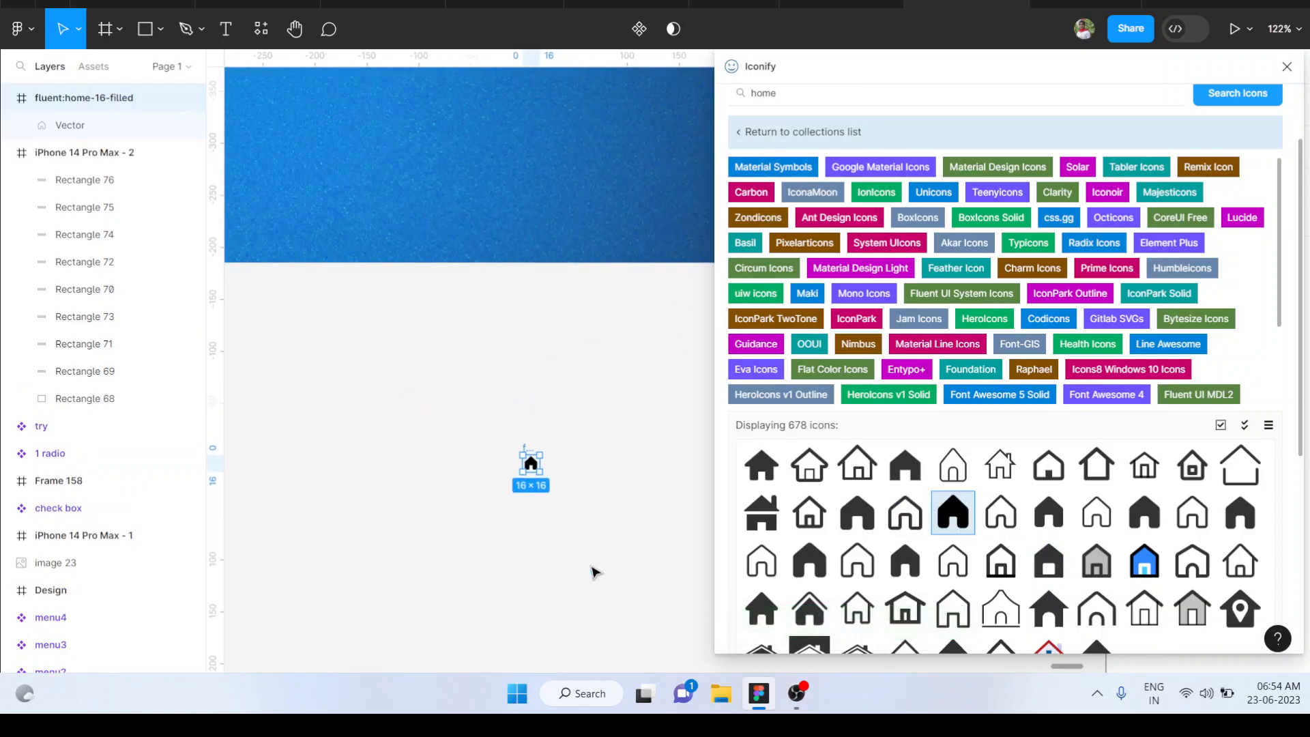
scroll(591, 567, left, 2)
scroll(591, 566, up, 2)
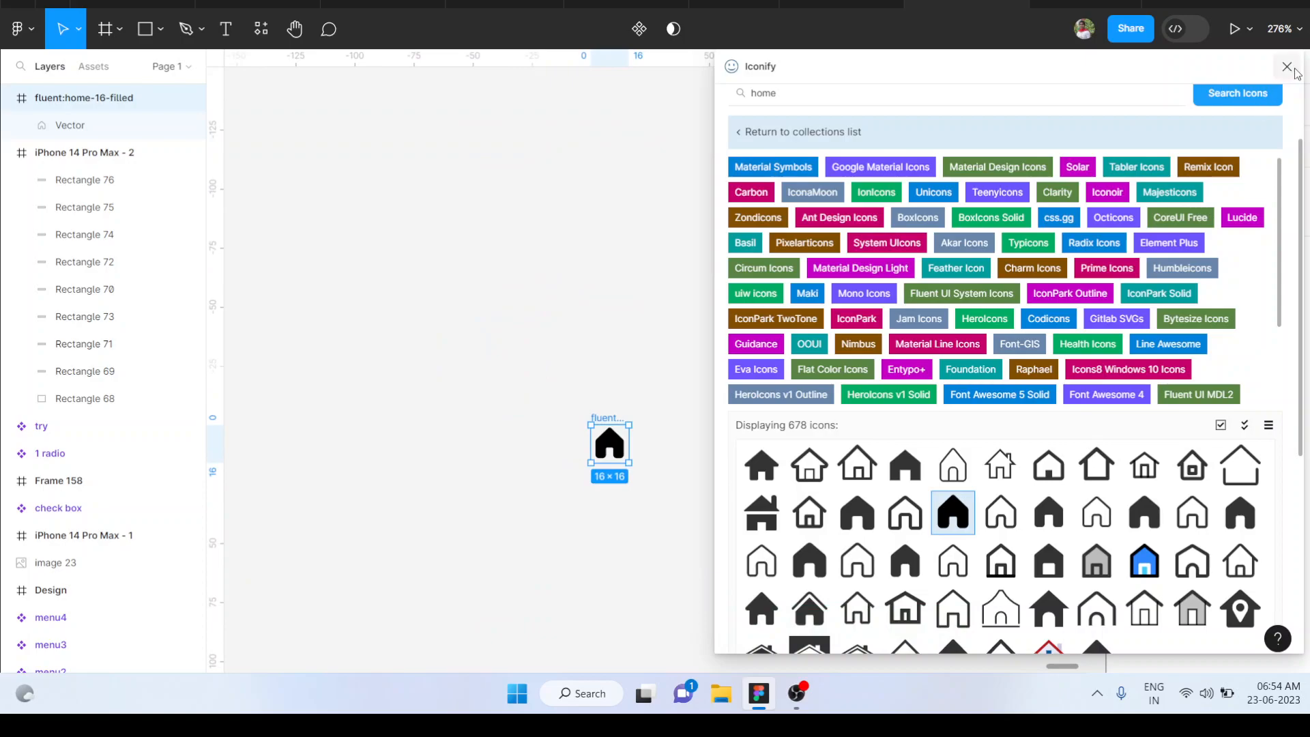
scroll(1055, 307, up, 2)
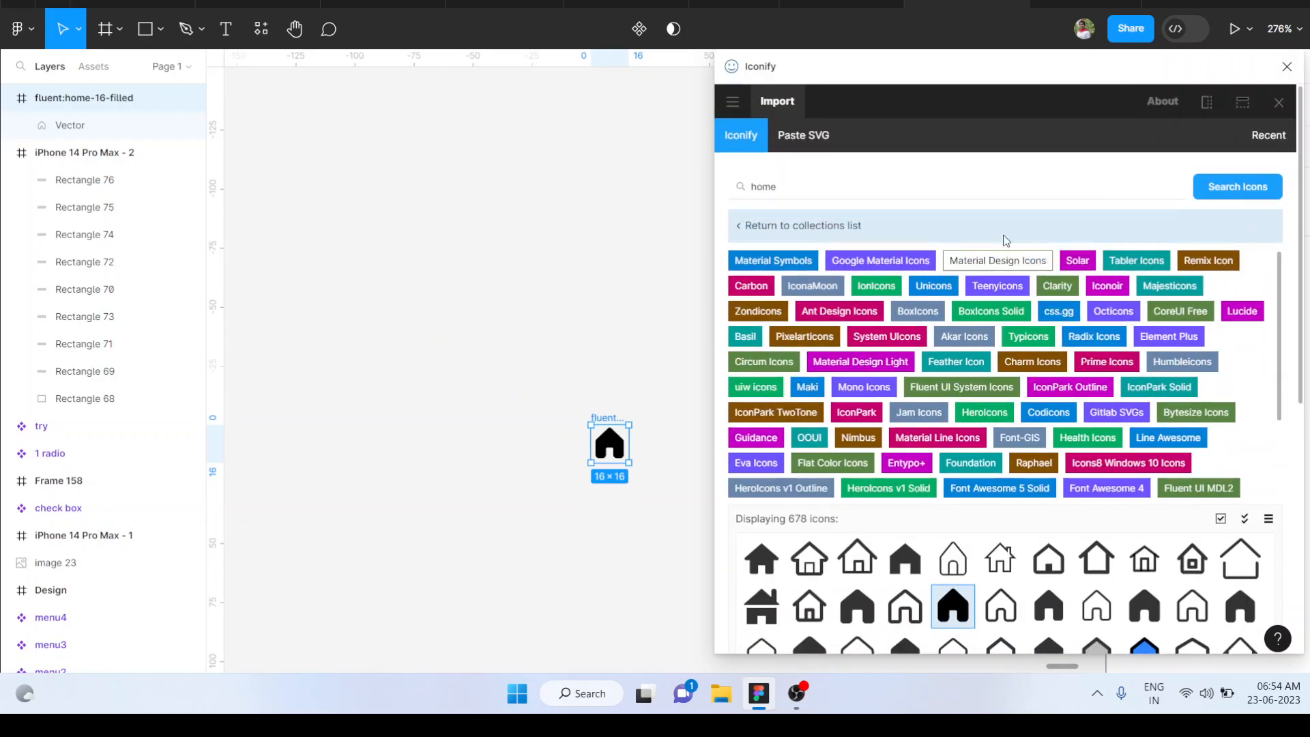
click(872, 183)
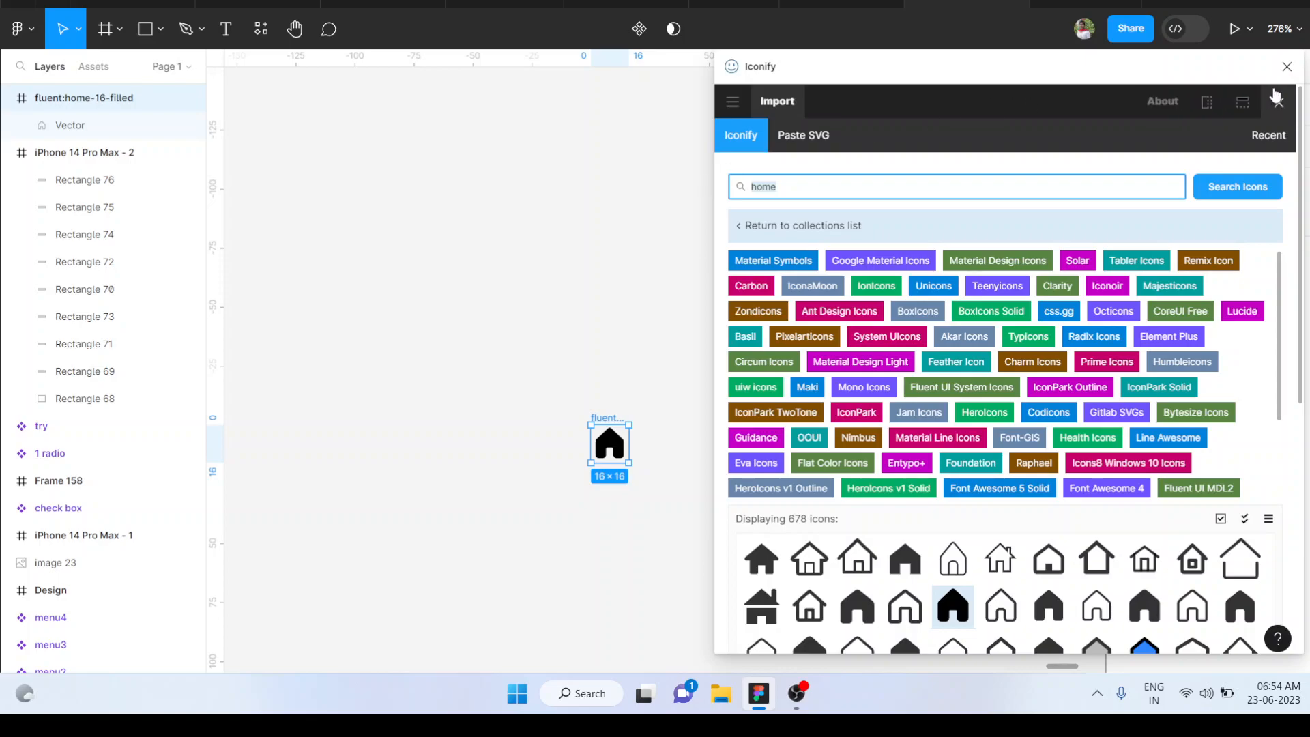
click(1285, 68)
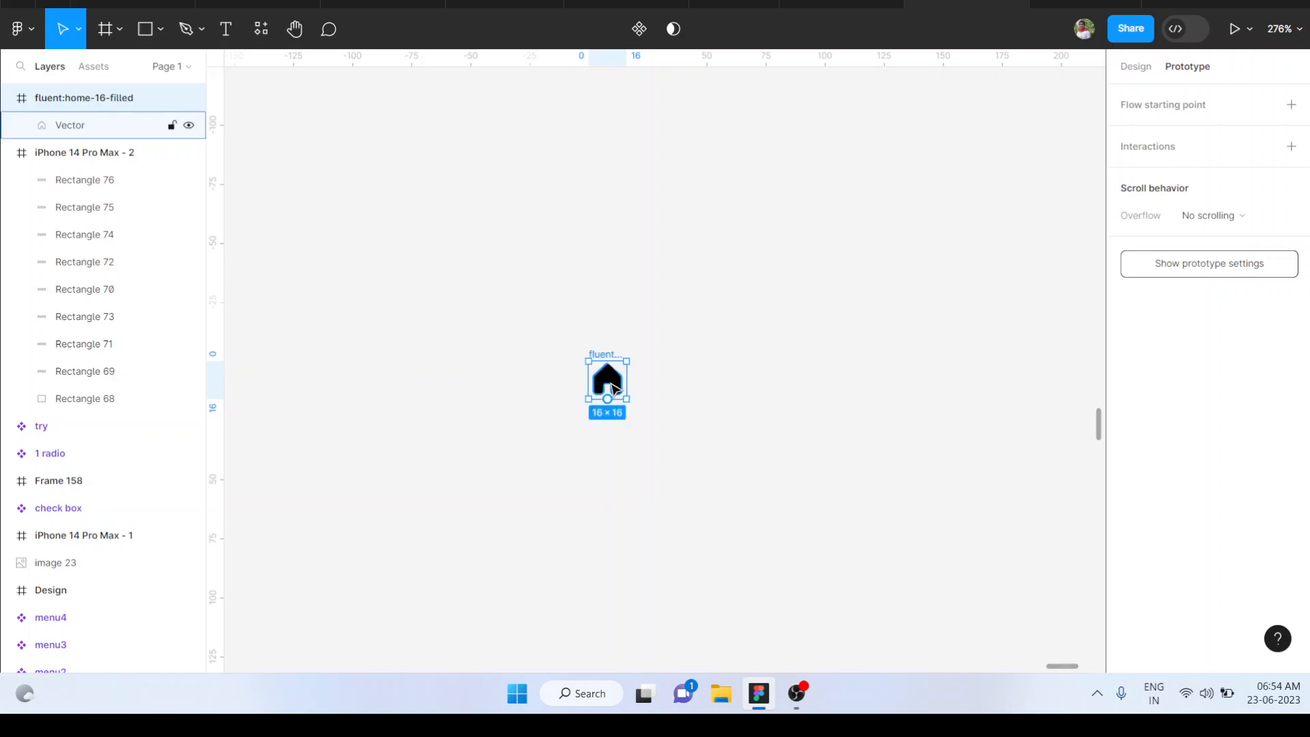
Scale the imported home icon up proportionally to about 127 × 127
scroll(612, 447, down, 5)
scroll(612, 387, right, 3)
scroll(612, 386, down, 3)
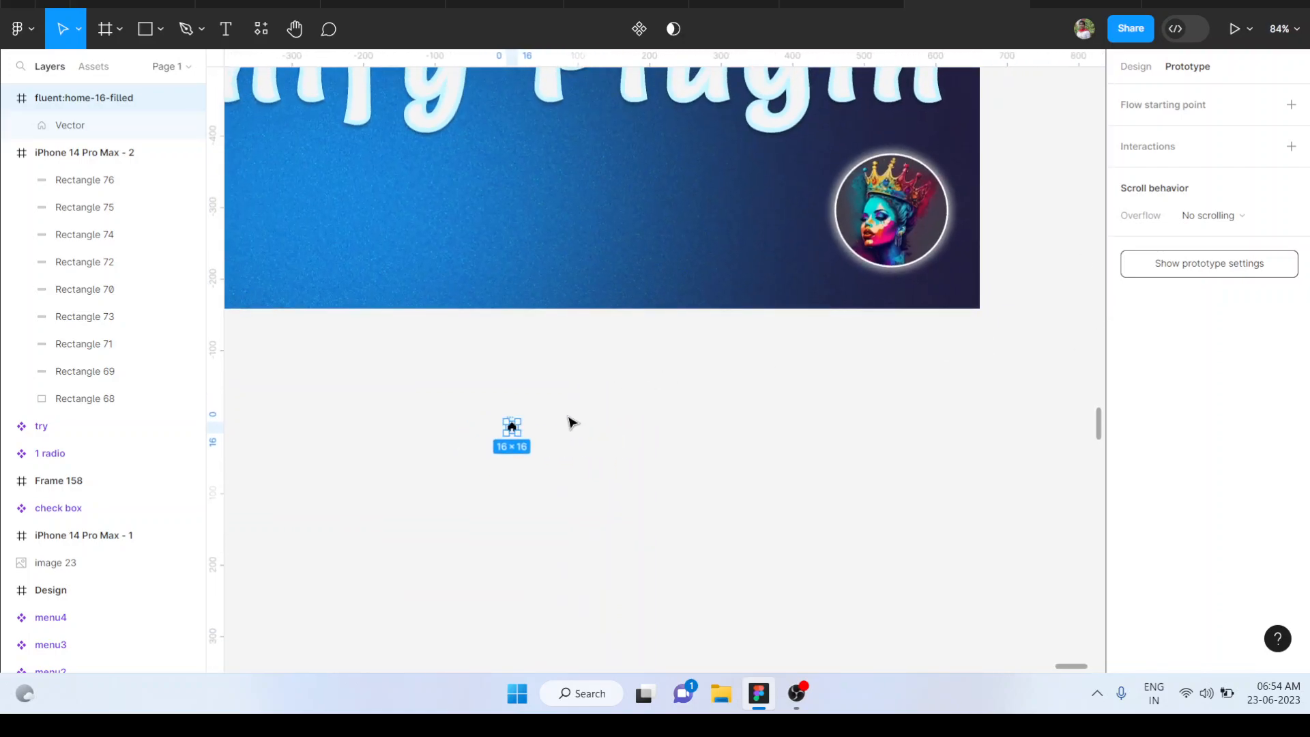
scroll(529, 422, up, 1)
scroll(529, 424, up, 5)
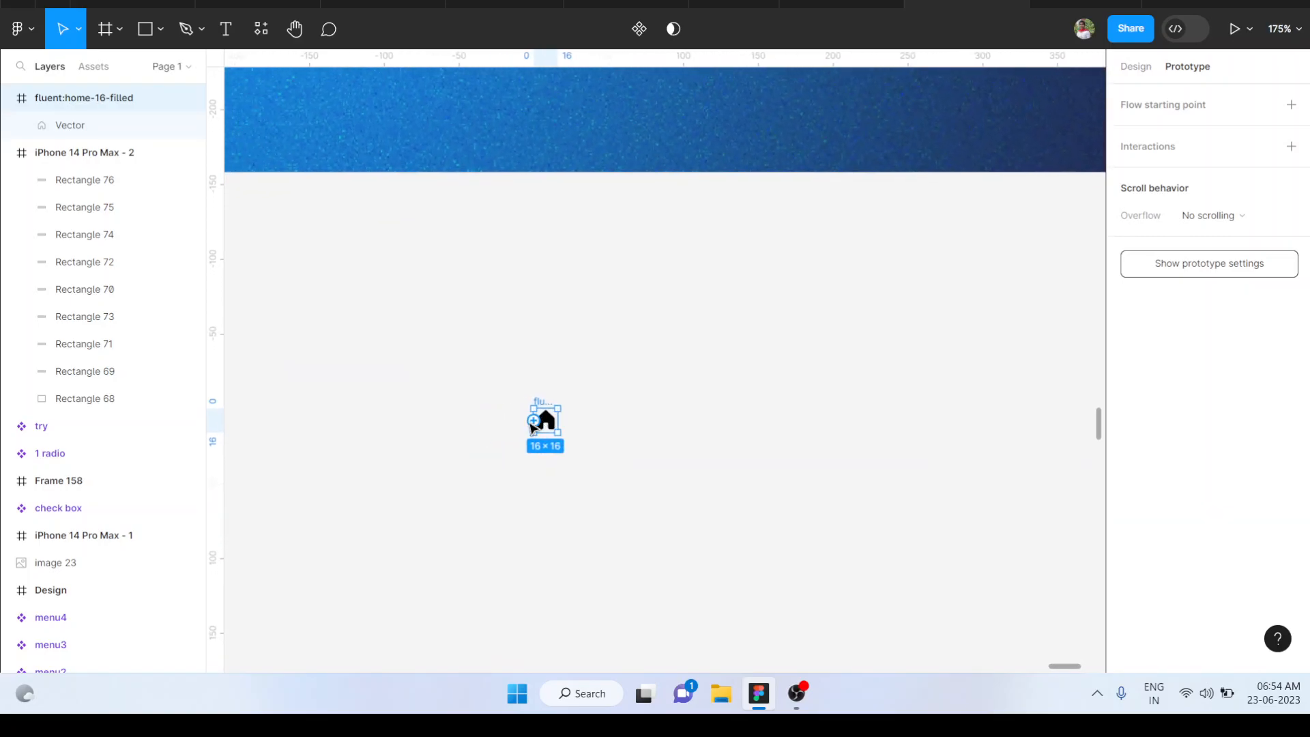
key(k)
drag(557, 445, 726, 536)
Change the fill of the home icon's vector shape to the magenta document color D40073
double_click(670, 412)
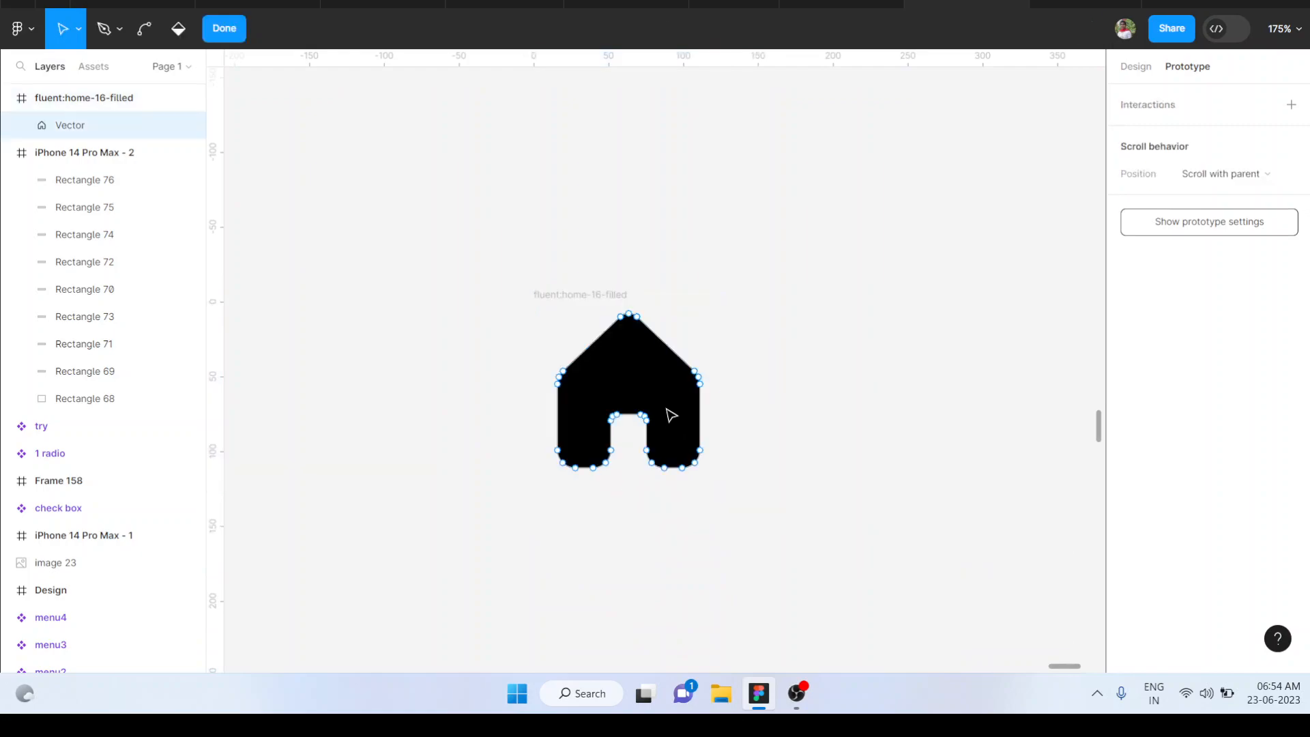
key(Escape)
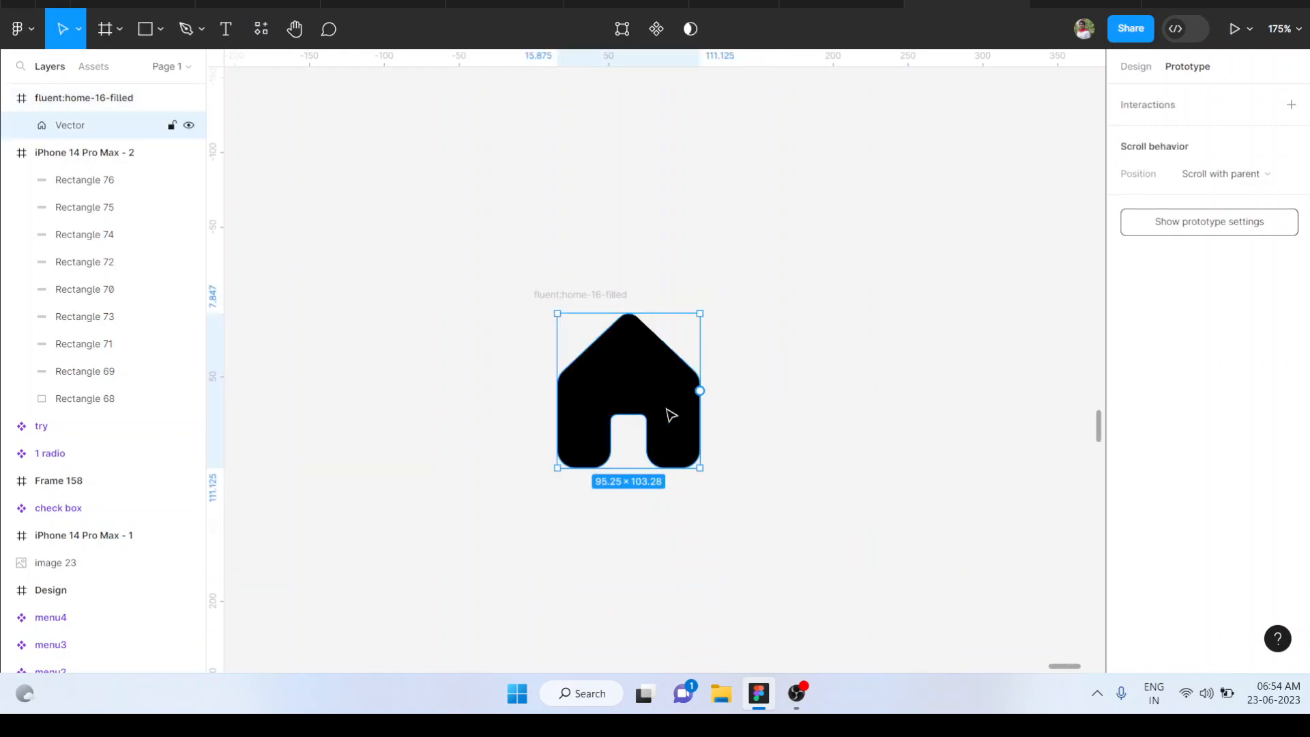
click(1138, 69)
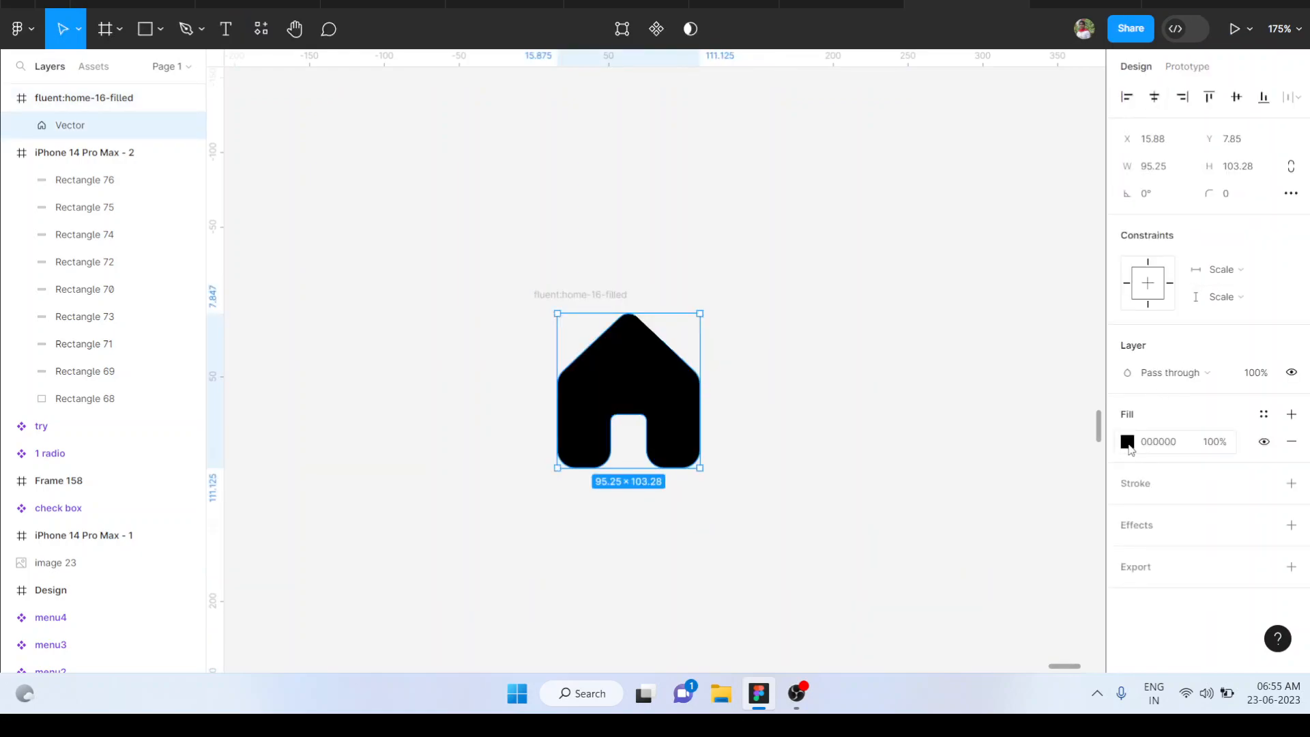
click(1127, 442)
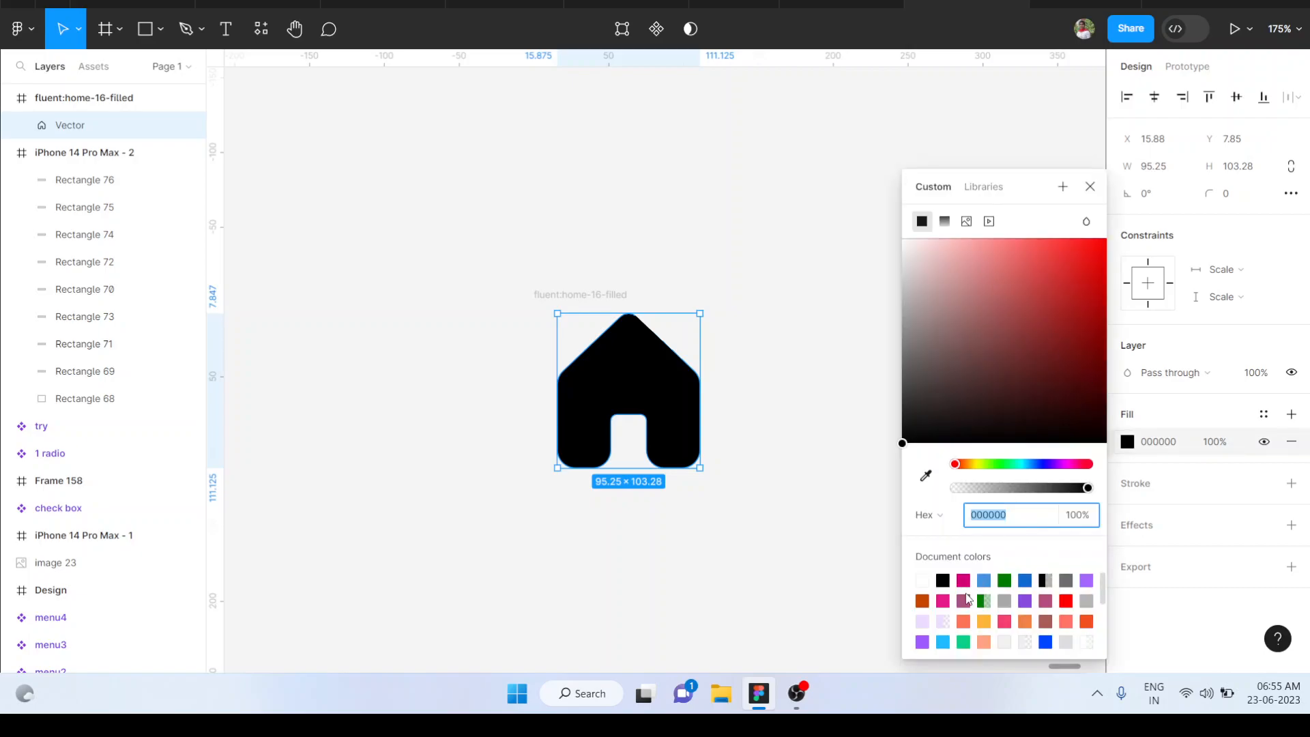
click(963, 579)
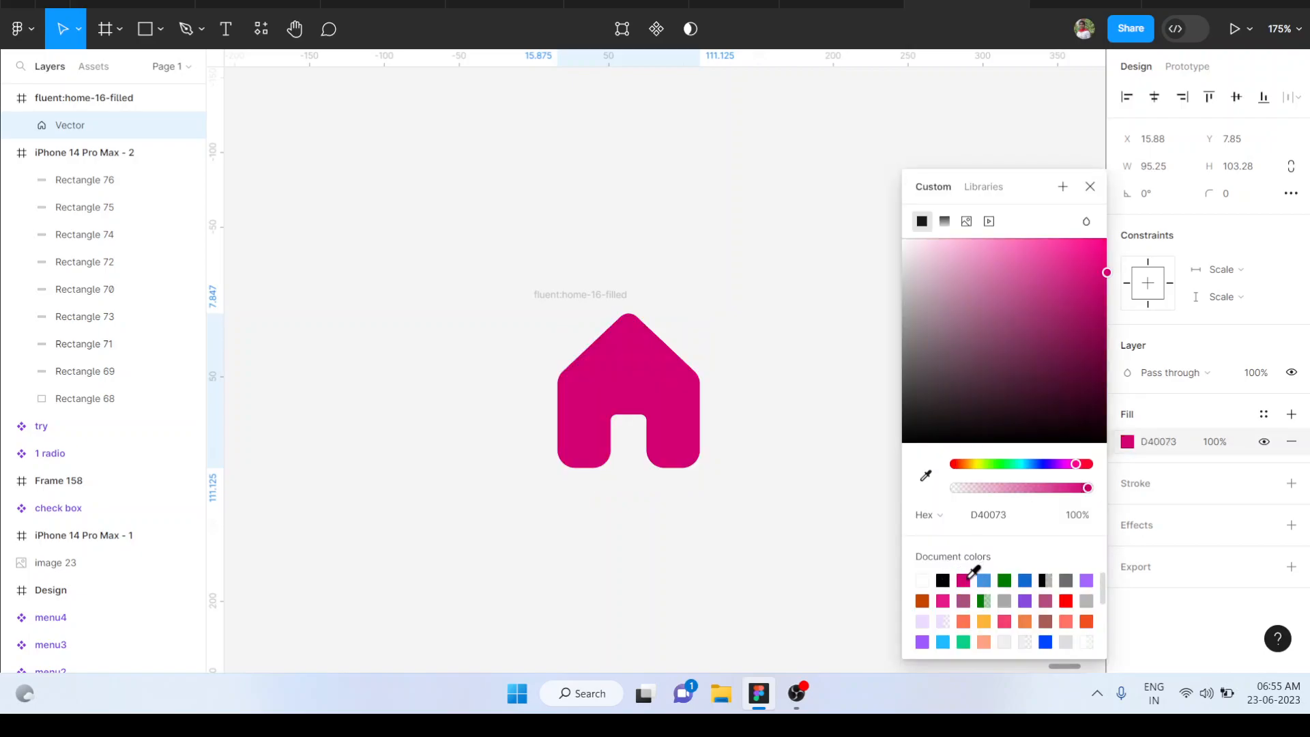
click(763, 366)
Examine the home icon's vector points, its surrounding frame and its size relative to the title frame
double_click(669, 387)
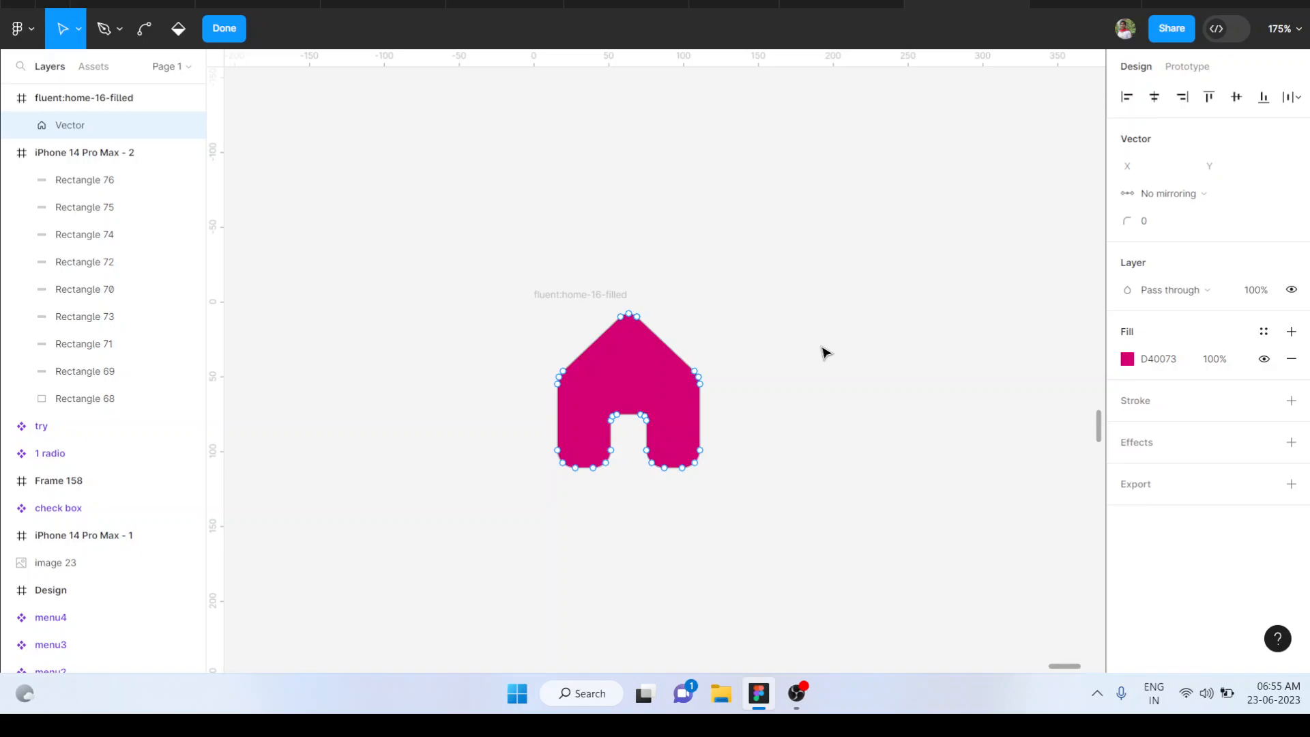
key(Escape)
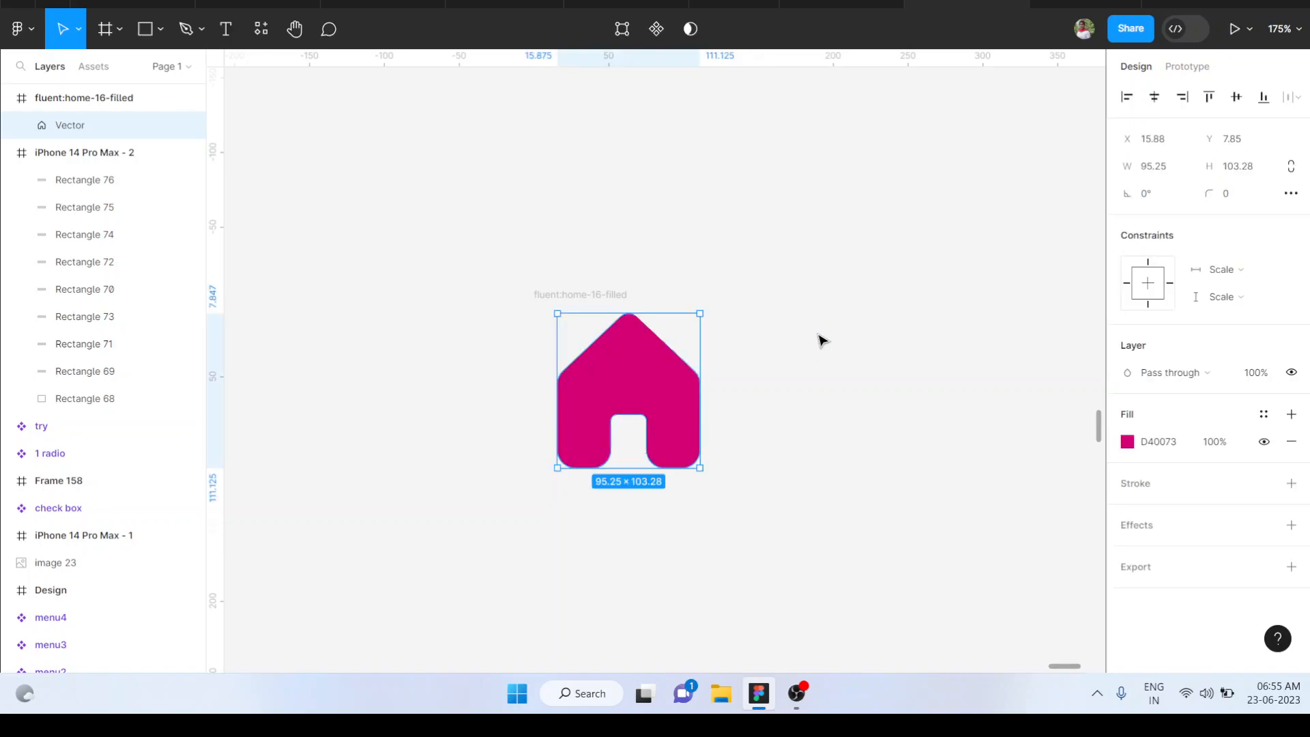
click(614, 294)
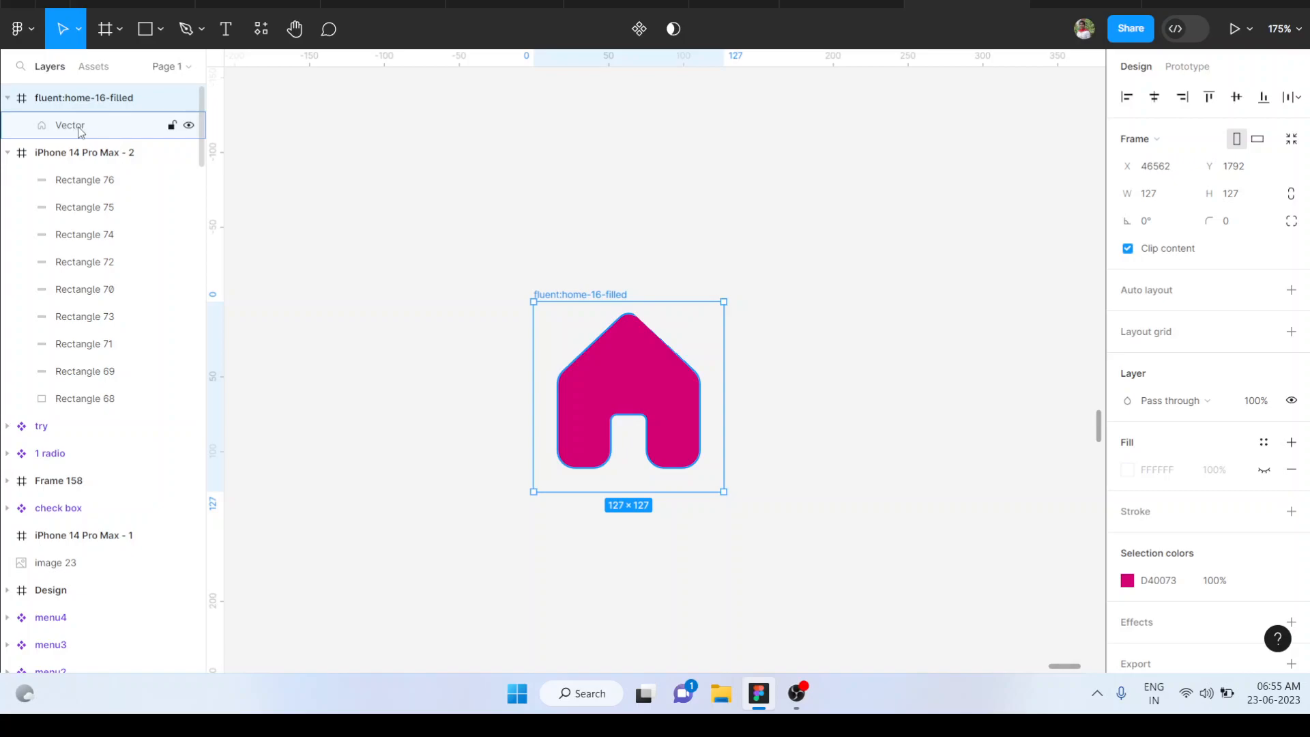
click(852, 347)
scroll(852, 346, down, 5)
scroll(853, 347, up, 2)
scroll(853, 347, right, 2)
scroll(851, 346, down, 5)
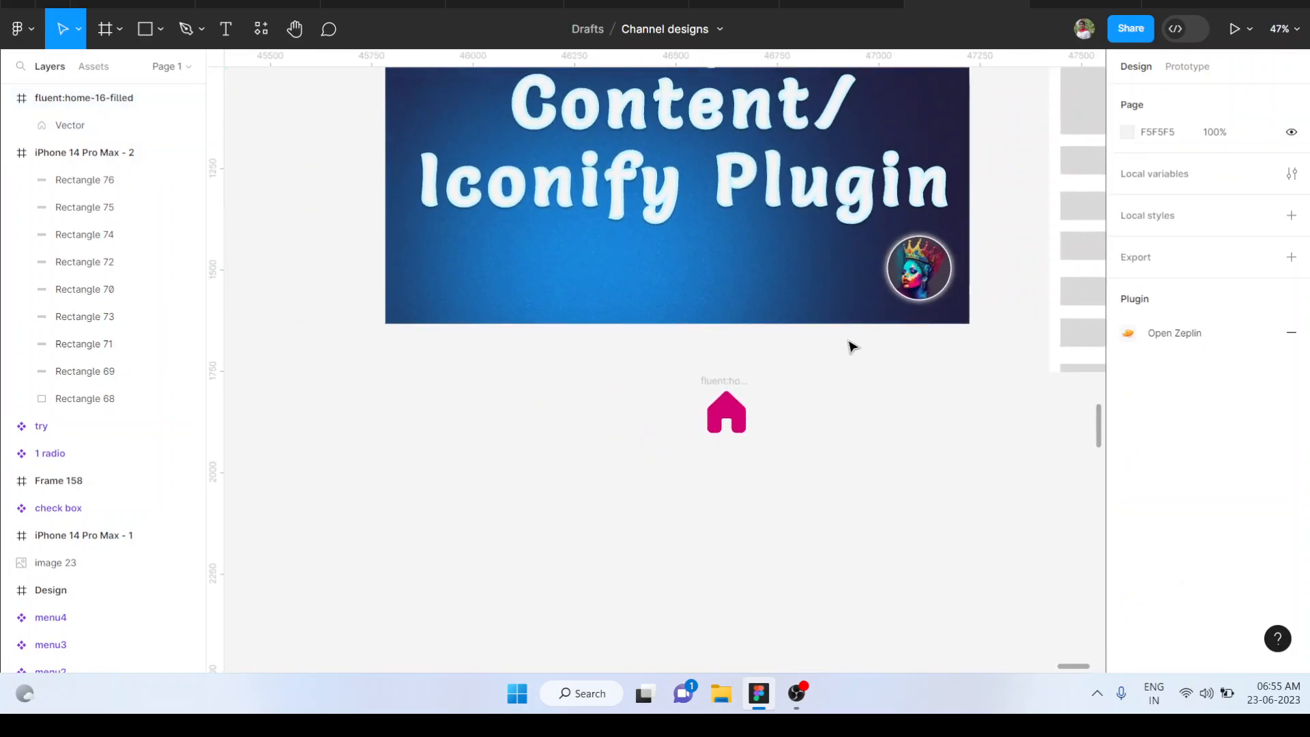
Move the home icon into the iPhone frame, over the large top rectangle at about X 151, Y 151
scroll(850, 346, up, 4)
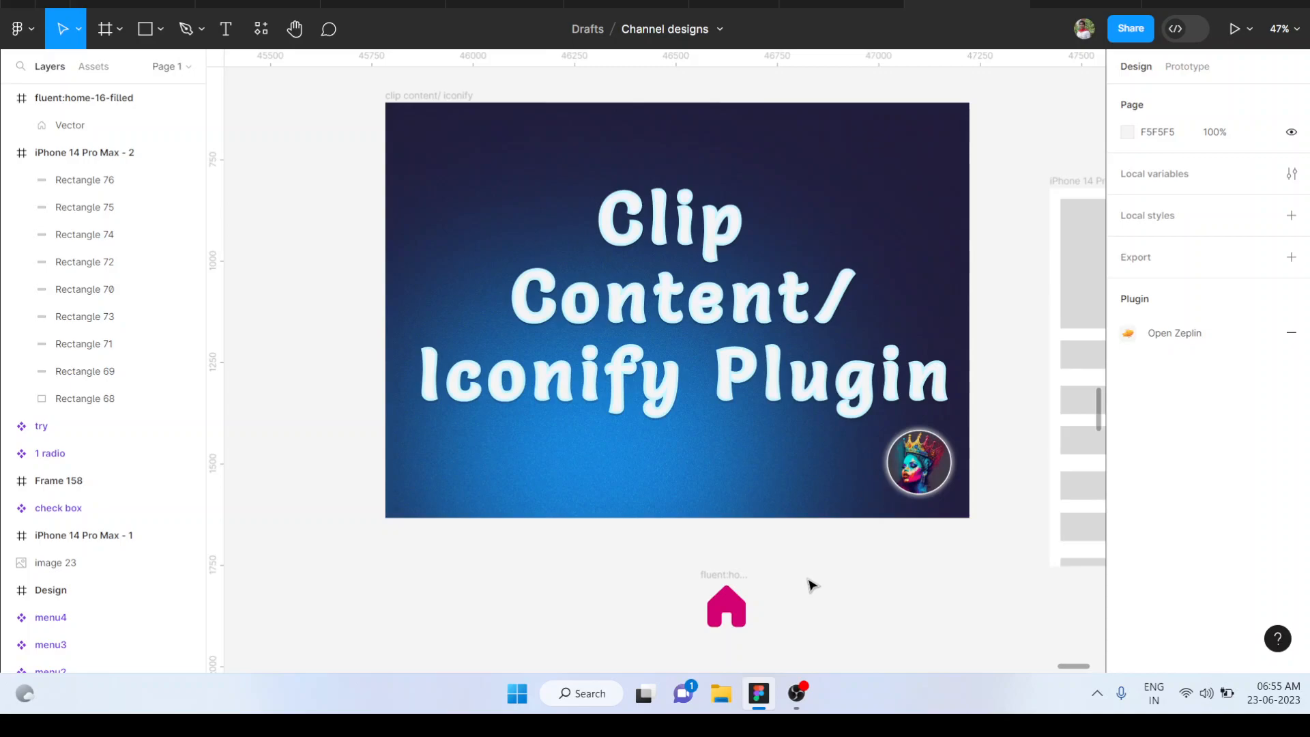
scroll(812, 586, right, 5)
ctrl+scroll(812, 586, down, 3)
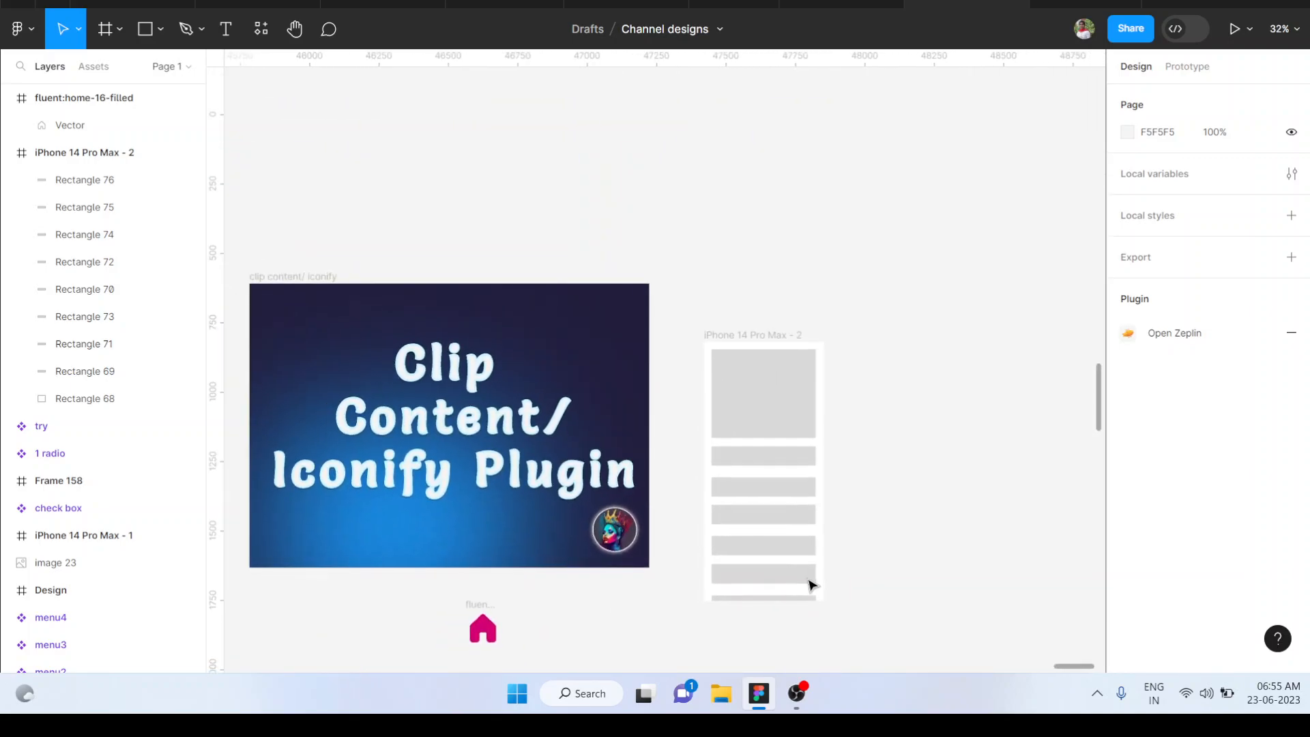
ctrl+scroll(812, 585, up, 3)
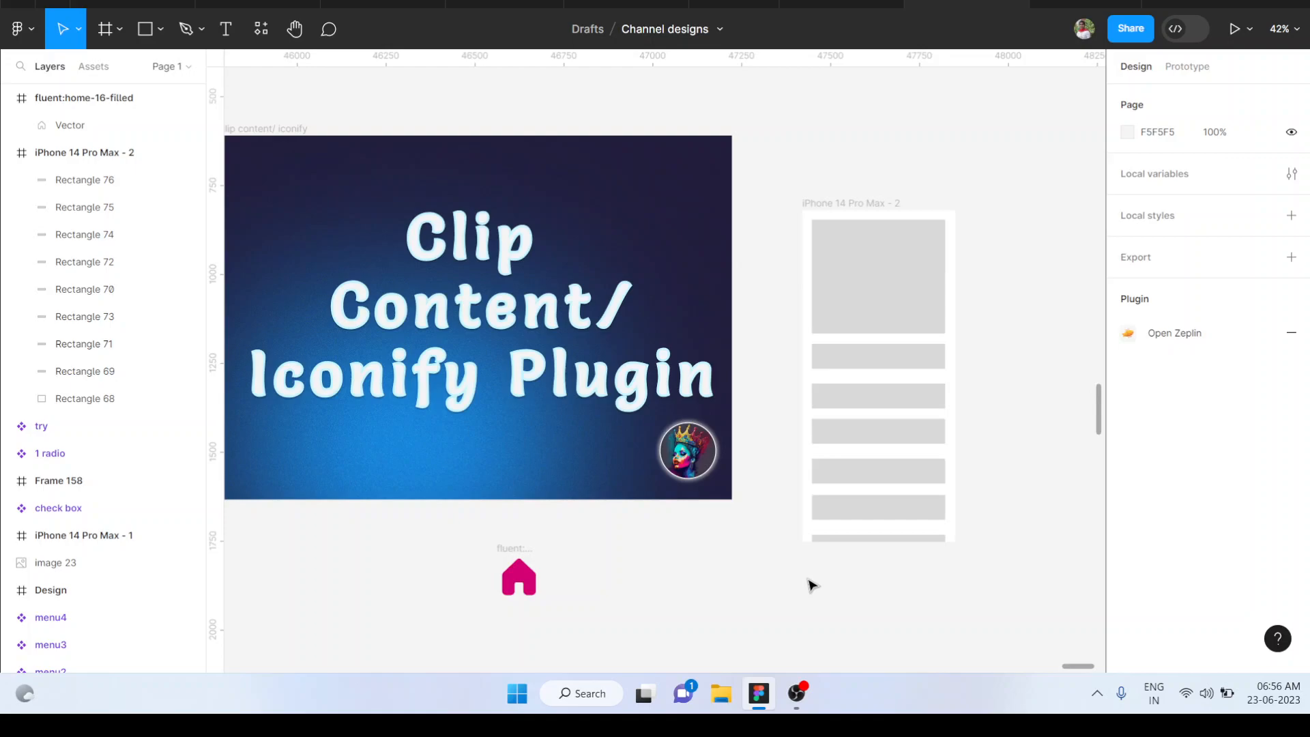
click(513, 553)
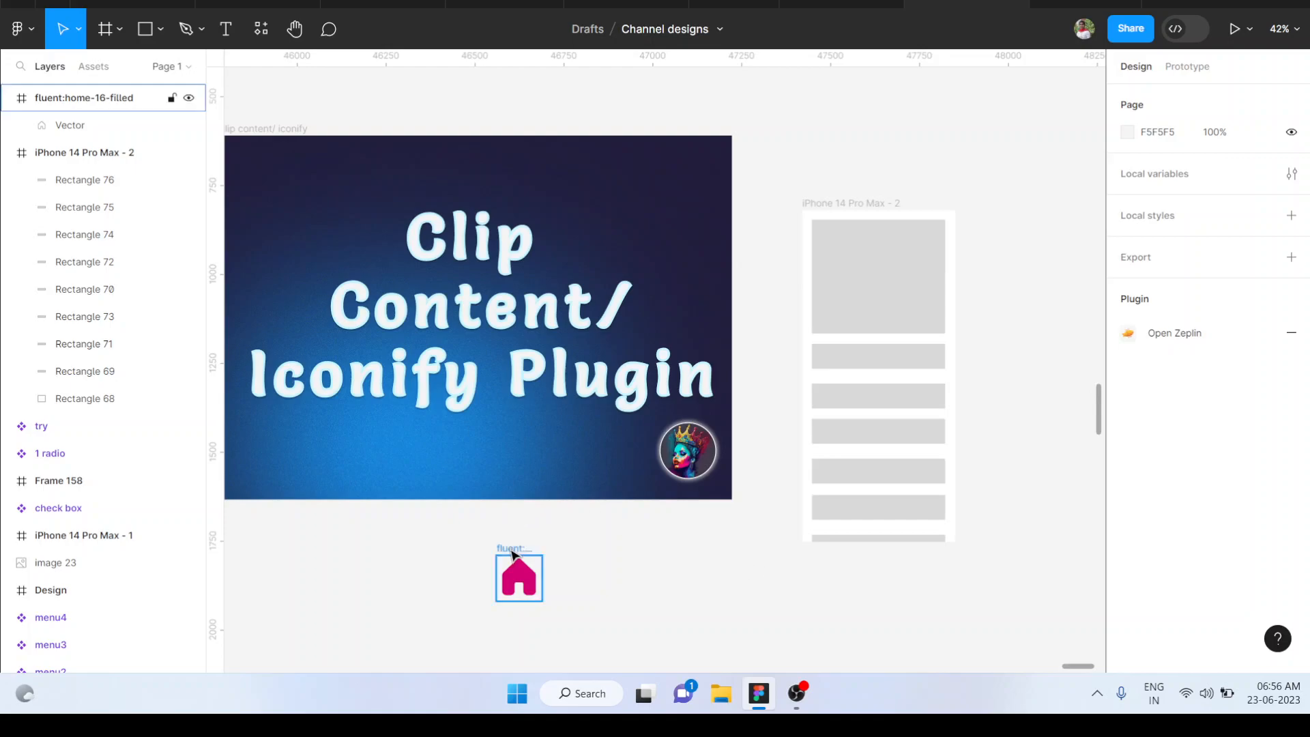
drag(527, 580, 883, 290)
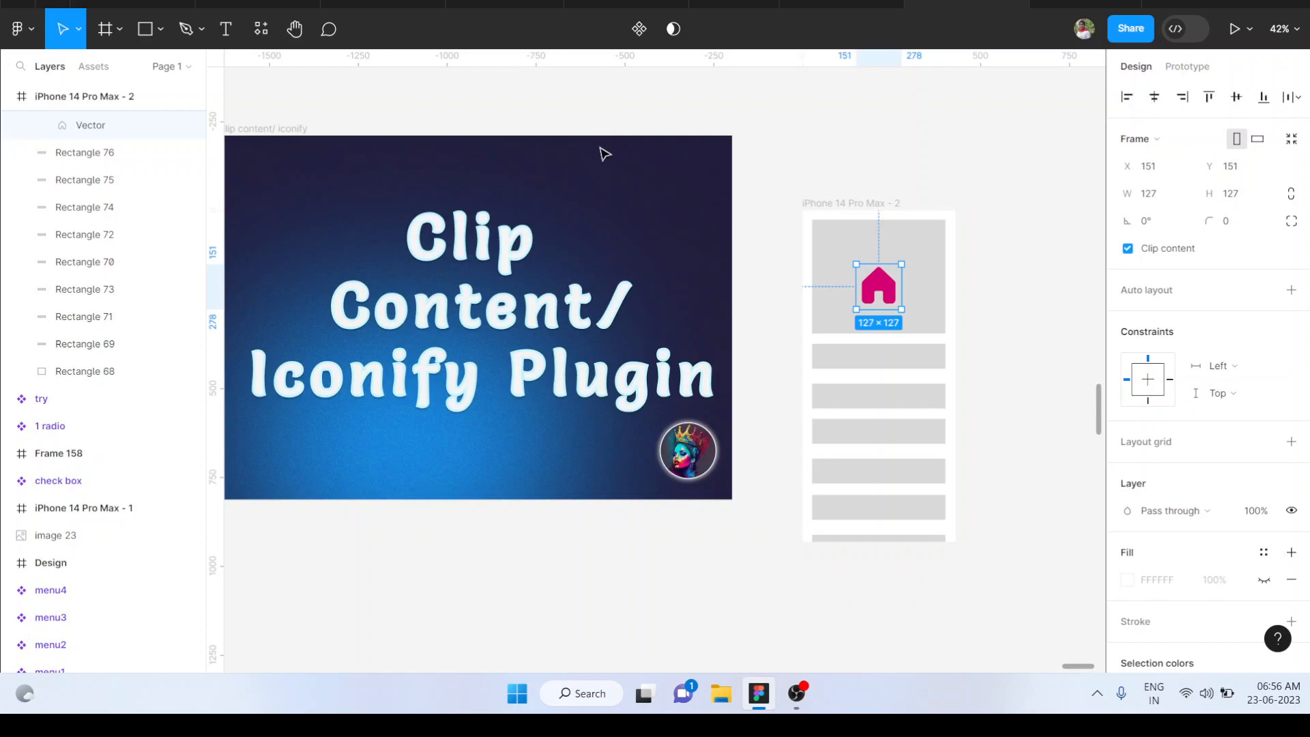
scroll(813, 147, left, 2)
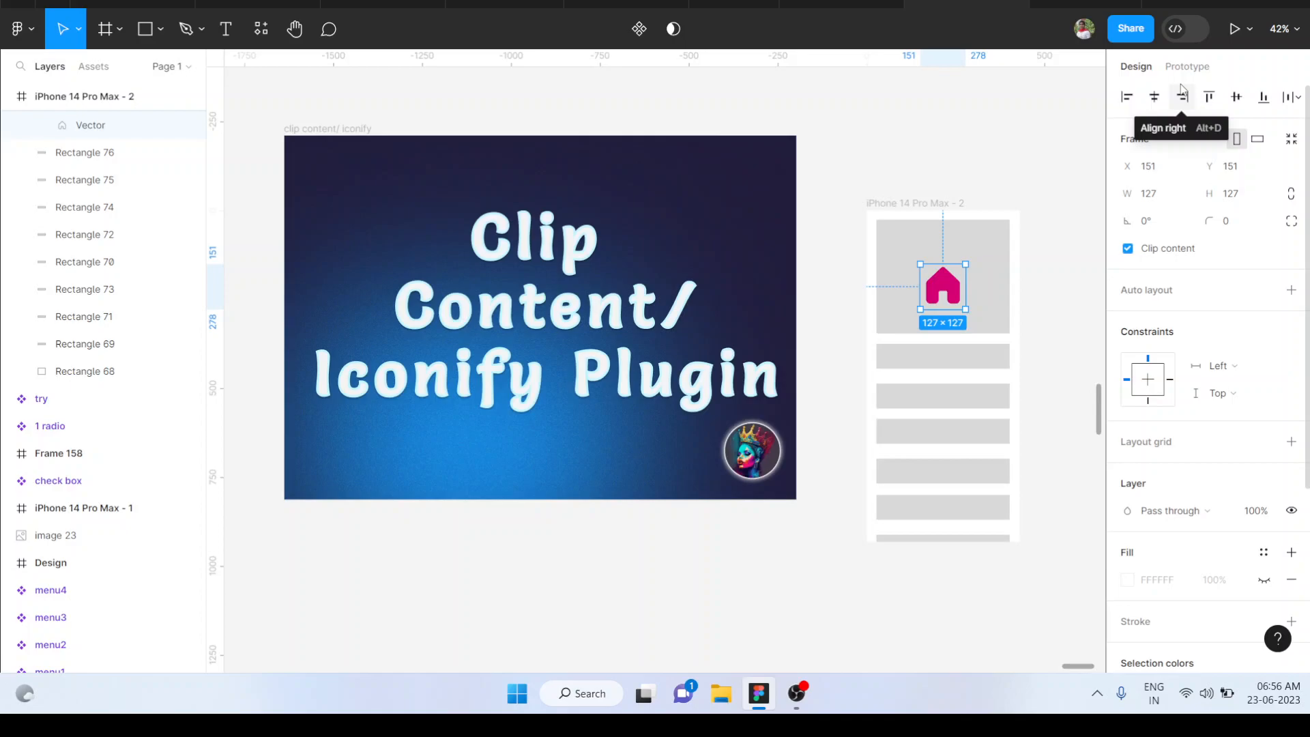
scroll(786, 190, left, 1)
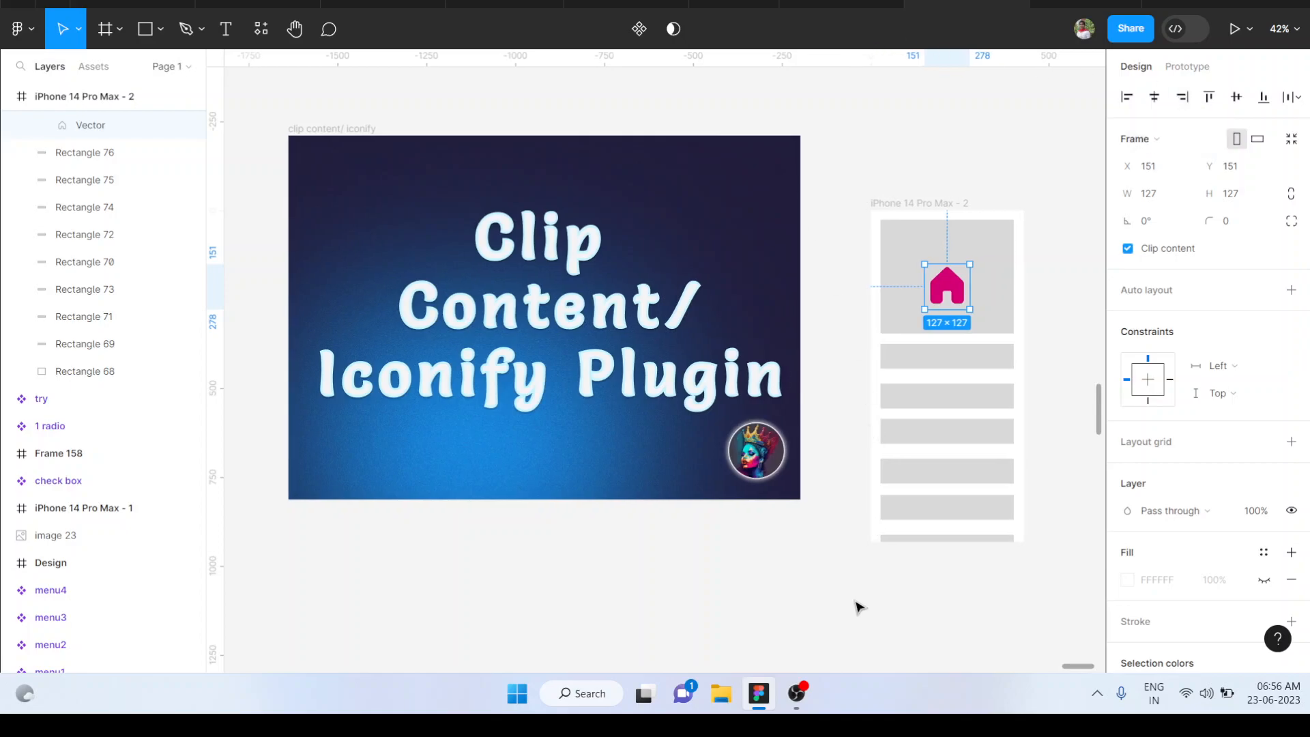